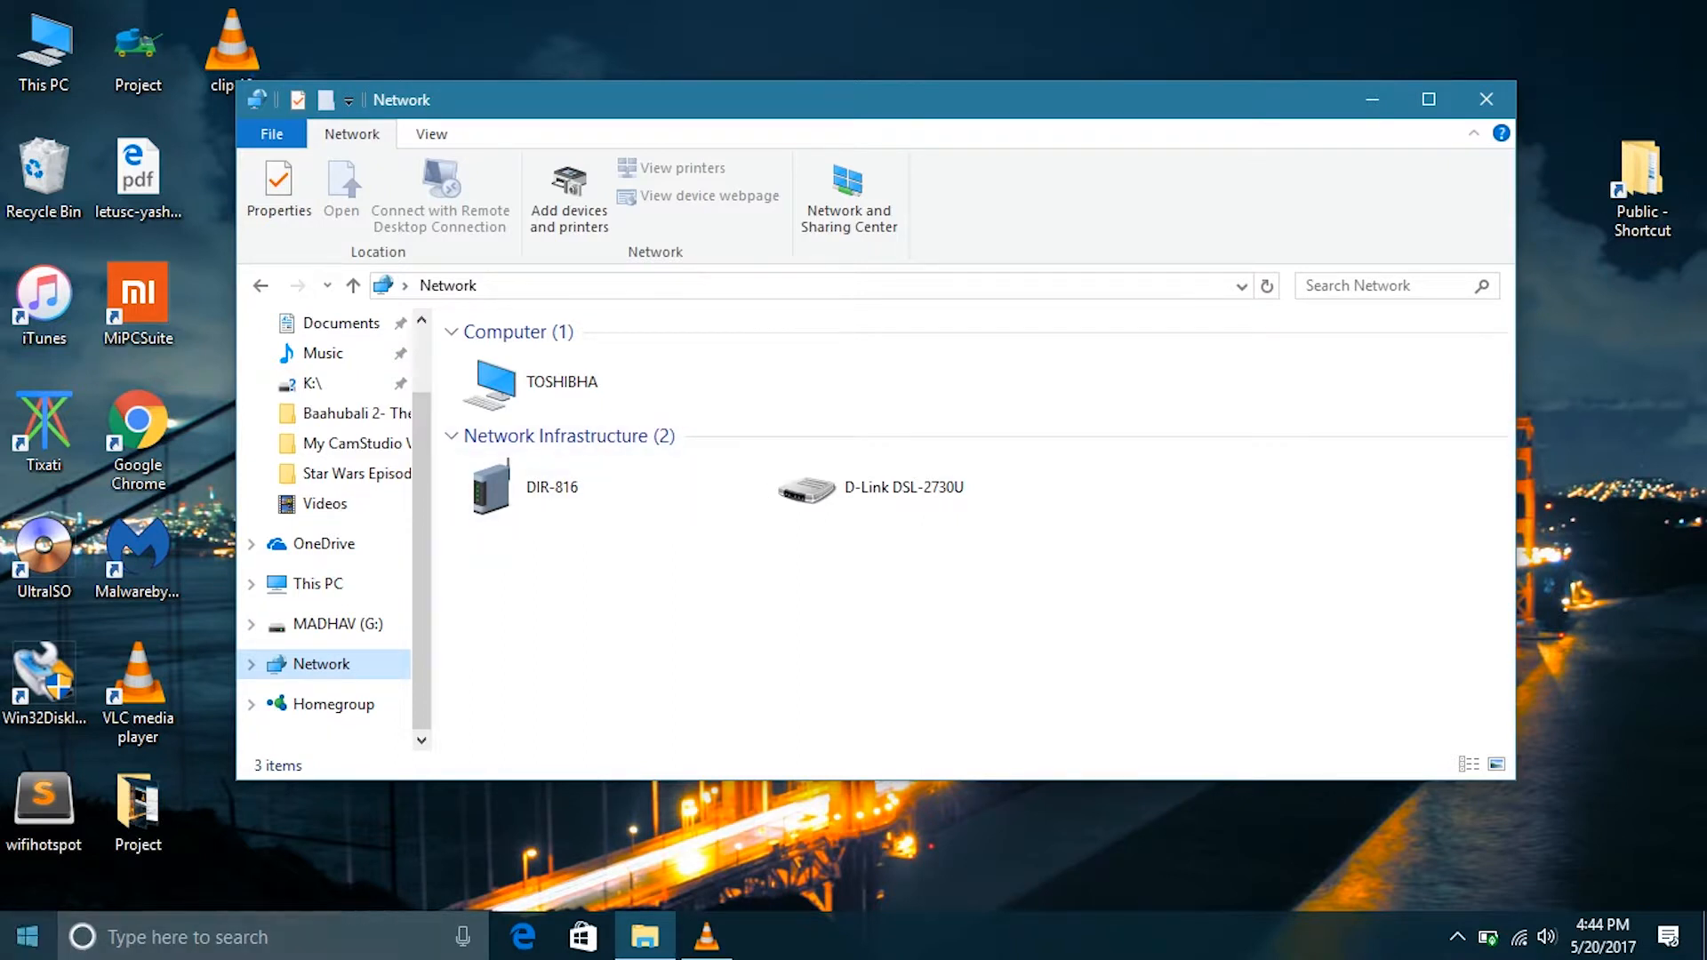
# Step: Run \\MACBOOKAIR from the Windows Run dialog to reach the Mac's network location
pyautogui.click(27, 937)
pyautogui.rightClick(27, 937)
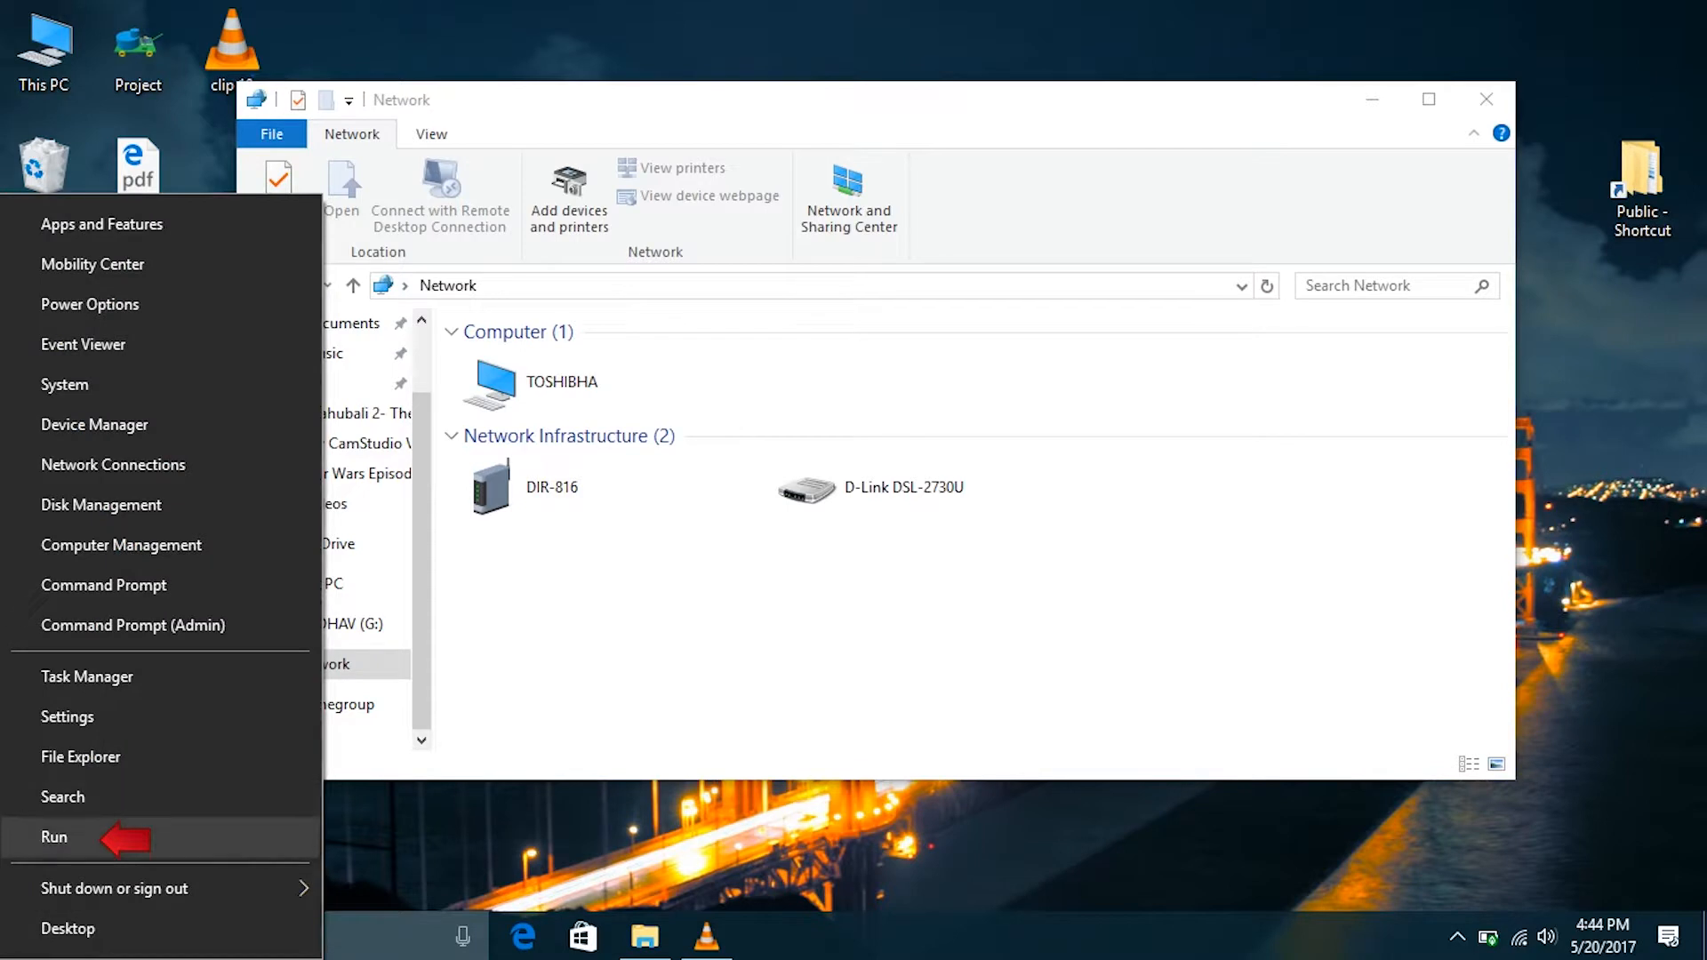
pyautogui.click(116, 829)
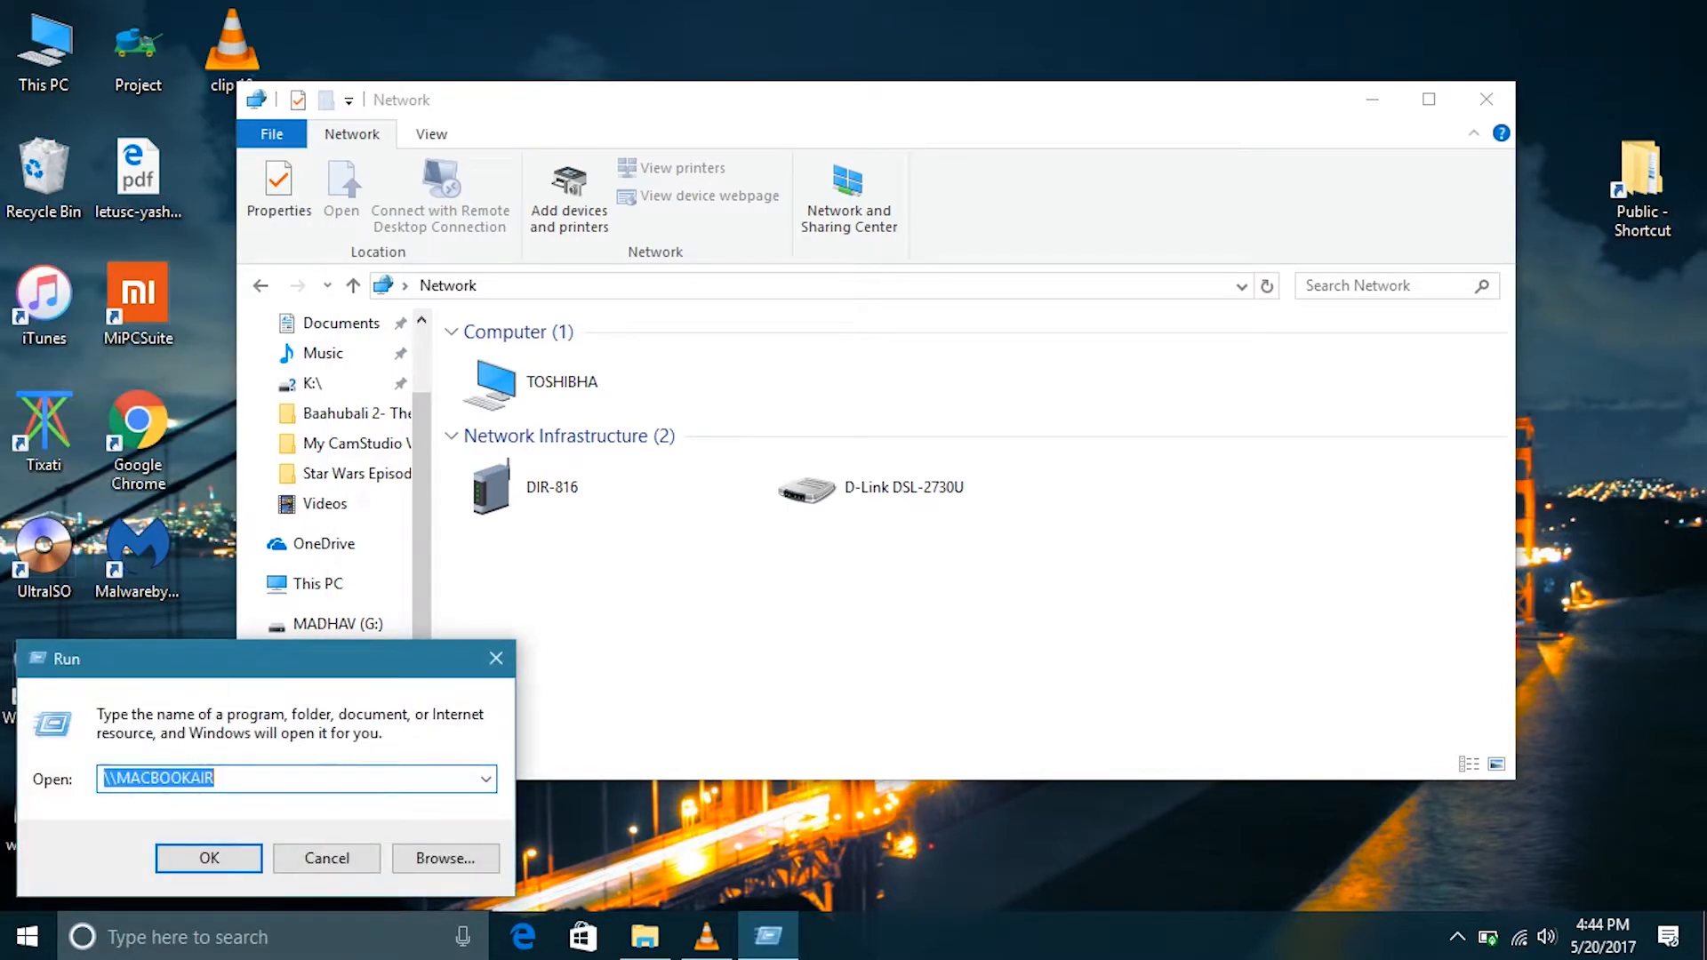
pyautogui.click(215, 778)
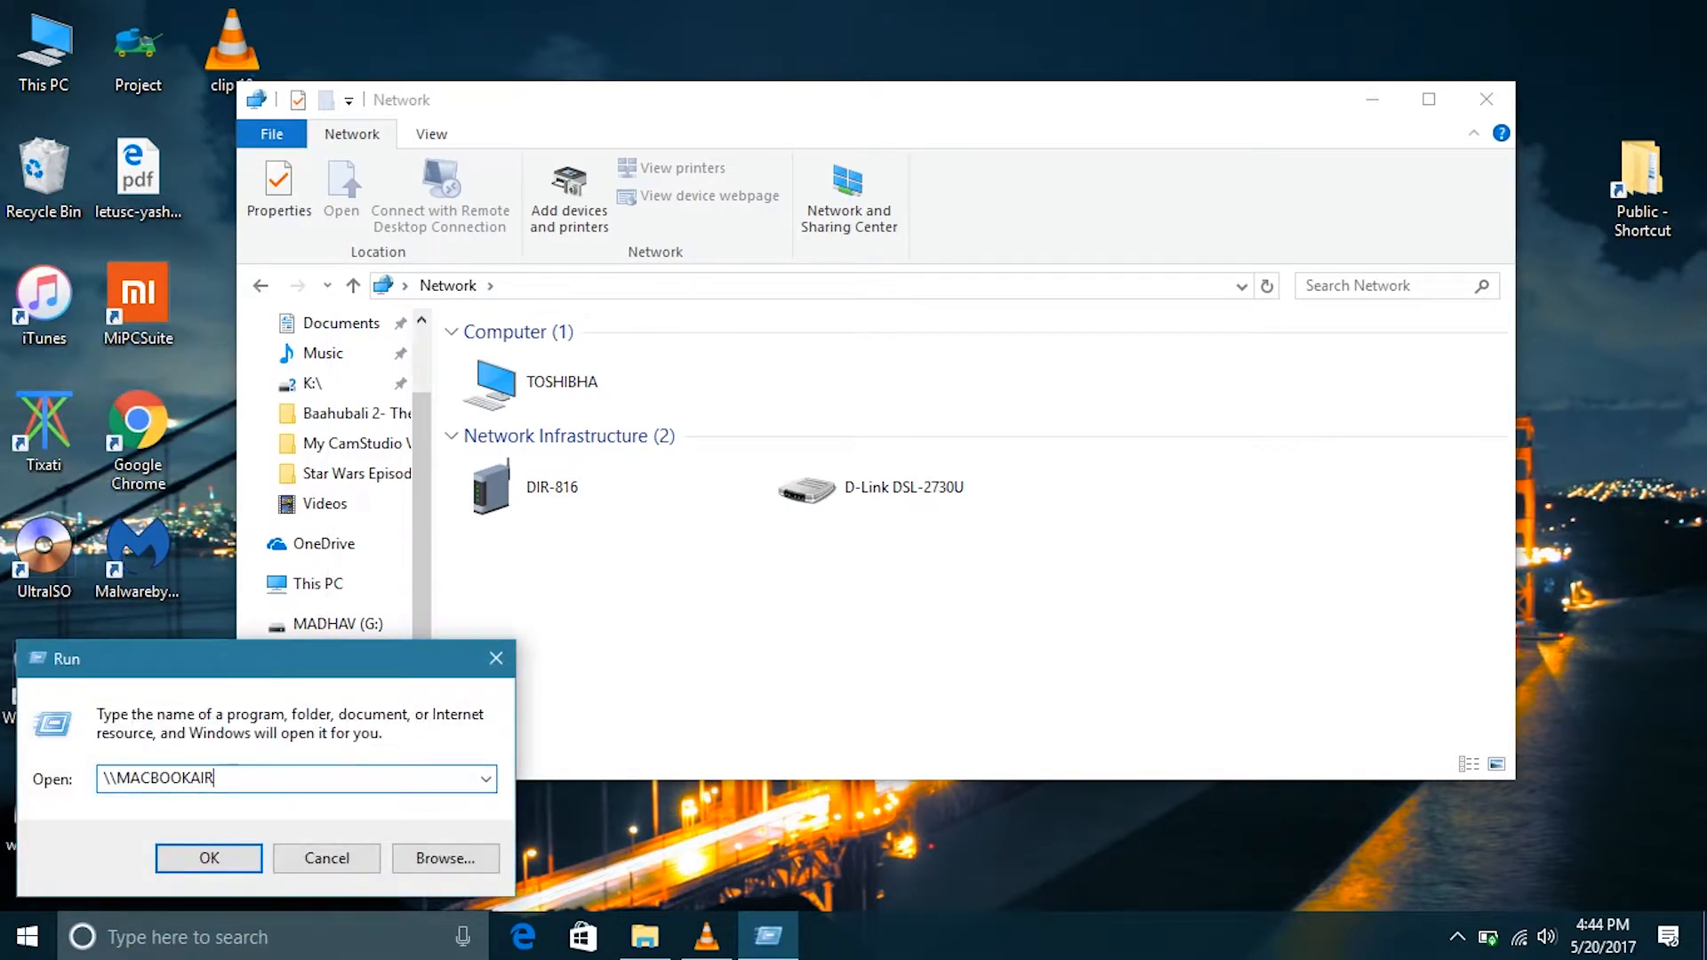
pyautogui.press('Return')
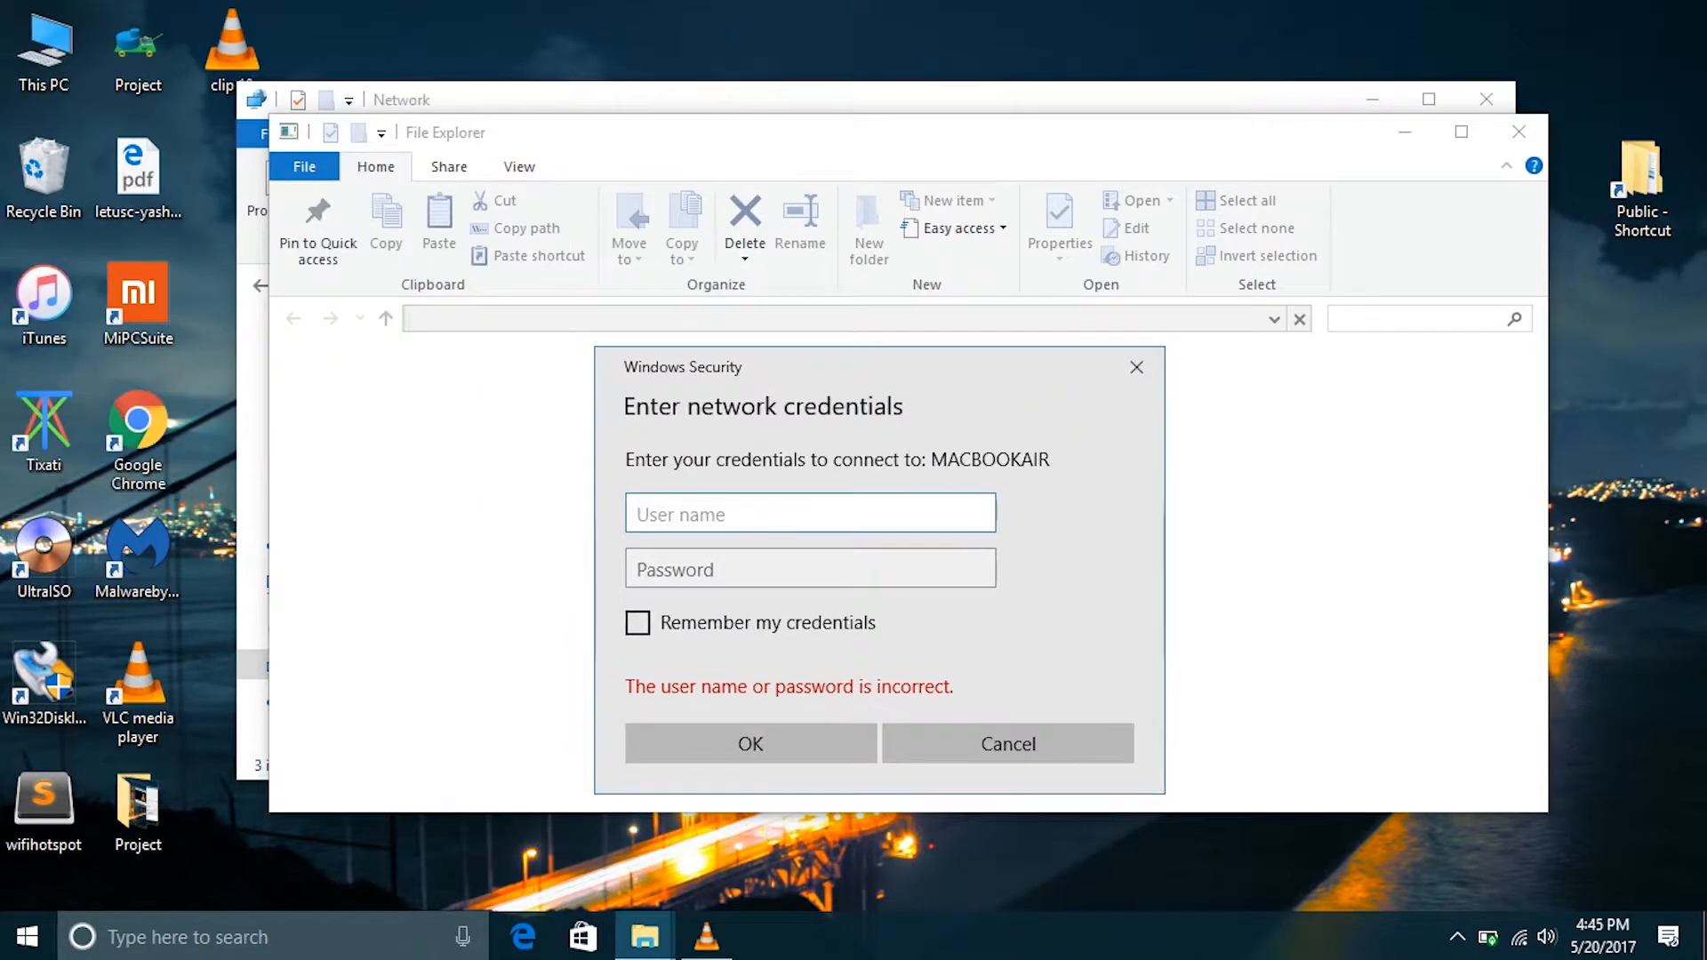
# Step: Try signing in to MACBOOKAIR with the sharing account's user name
pyautogui.write('M')
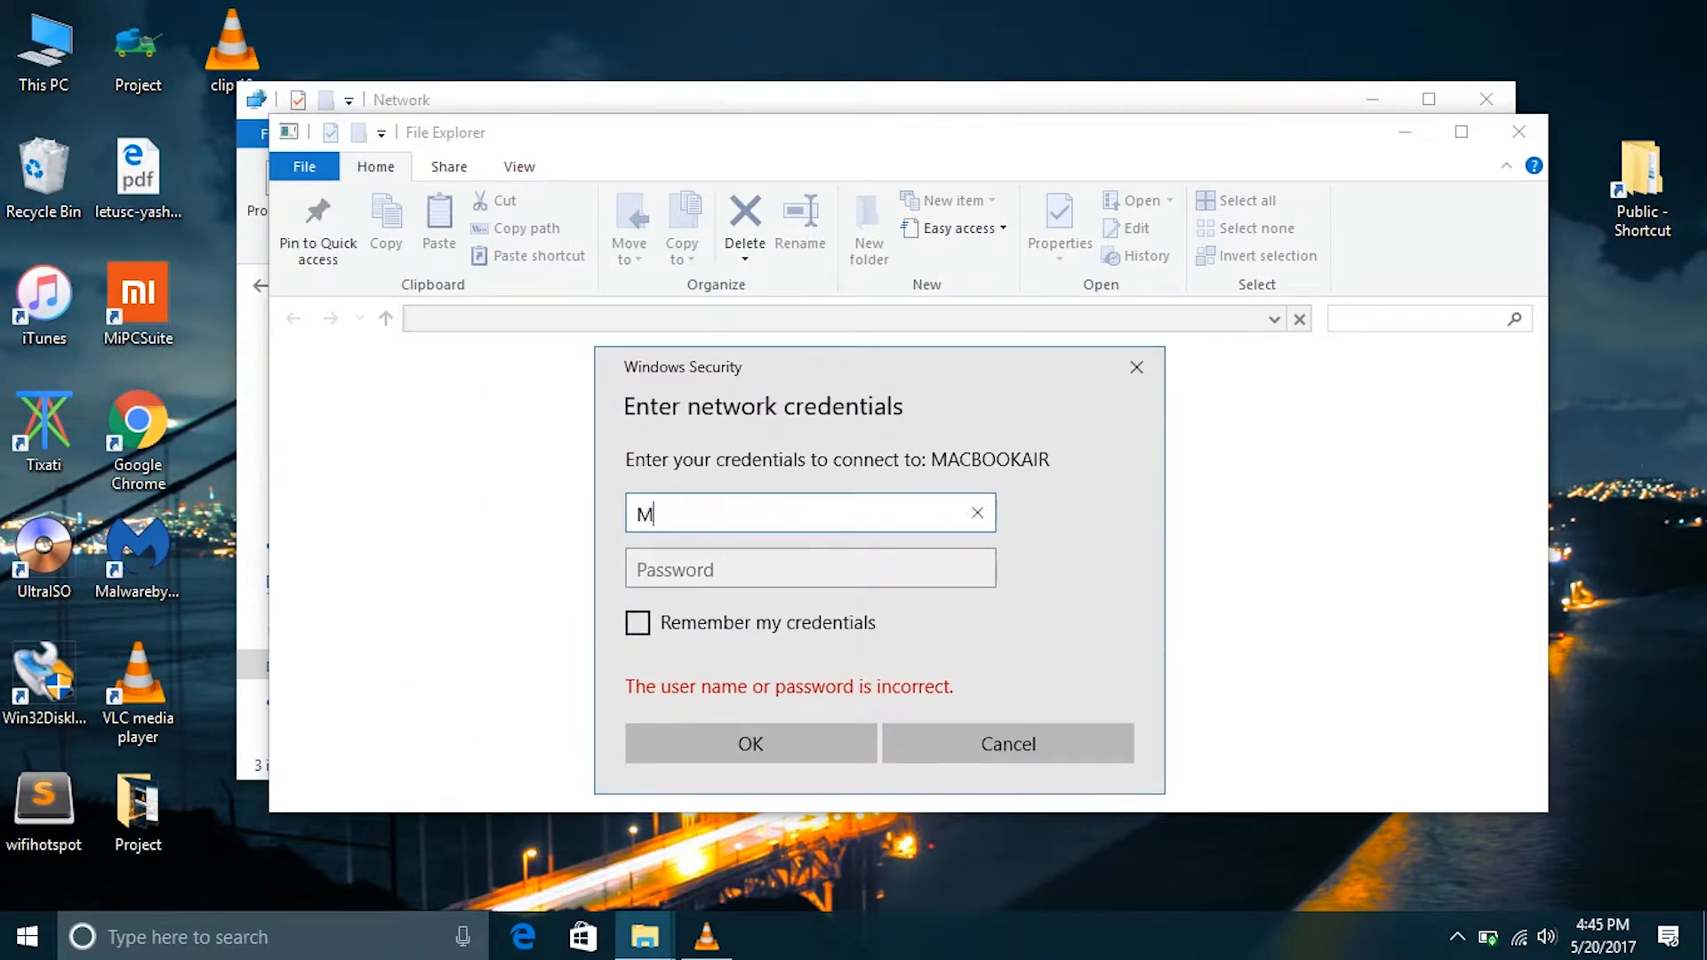
pyautogui.write('adhav_share')
pyautogui.press('Tab')
pyautogui.press('Return')
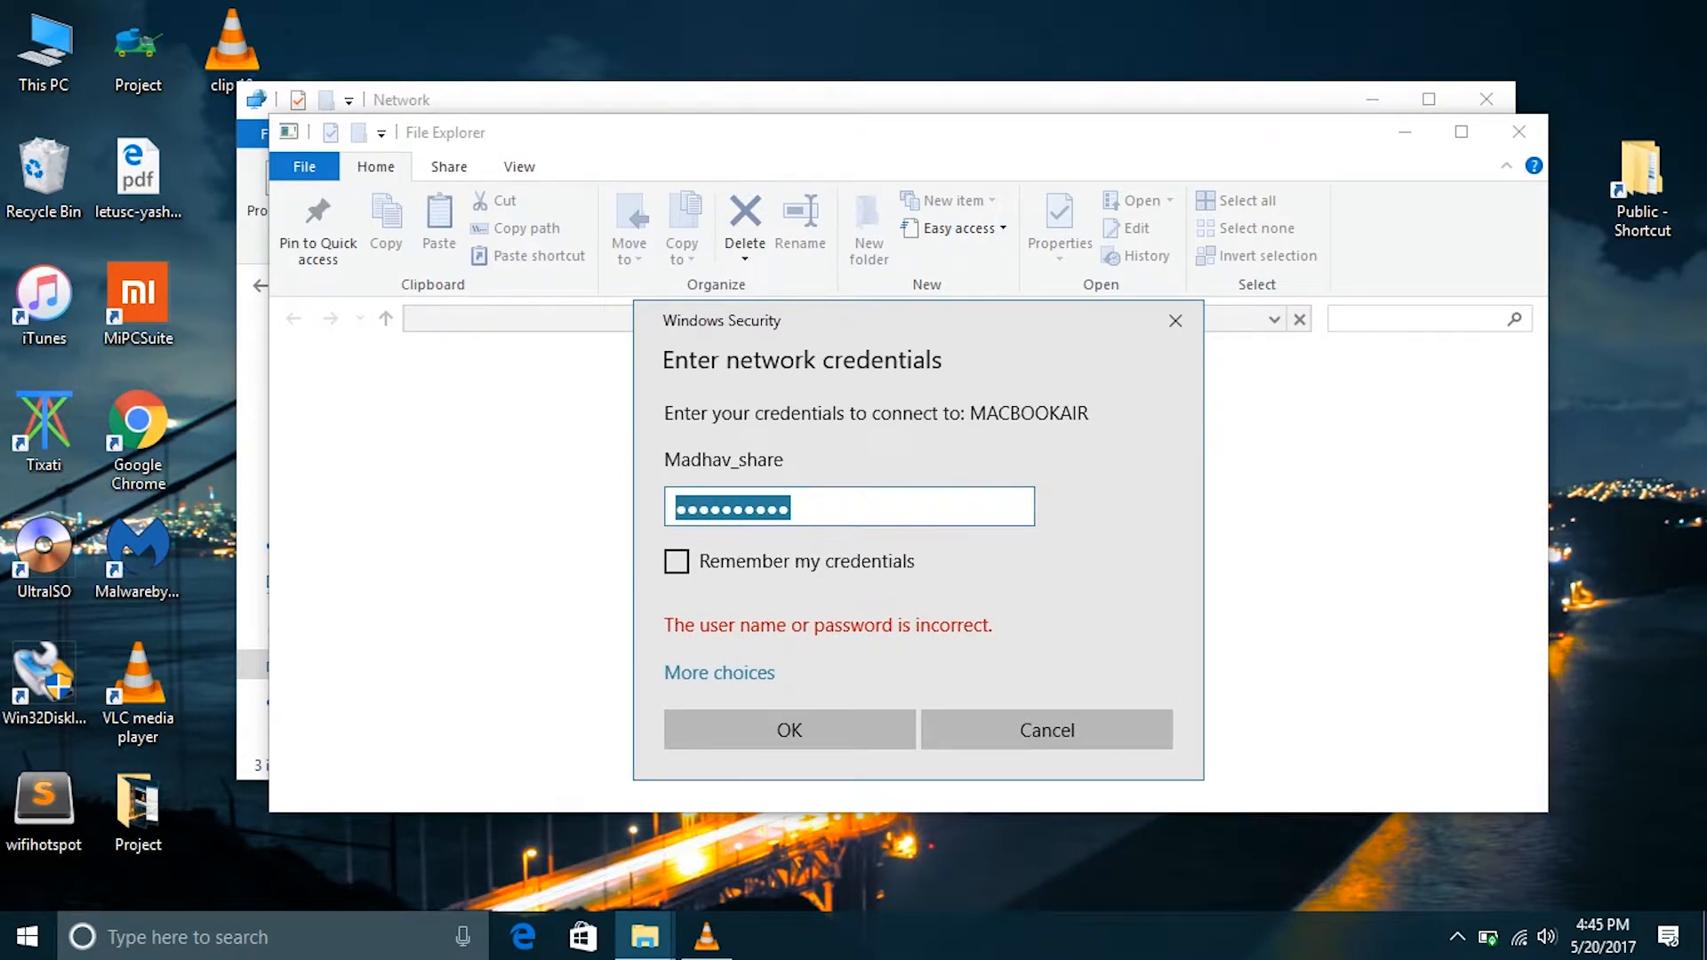
# Step: Switch to a different account and sign in with the Mac user's name and password
pyautogui.click(791, 507)
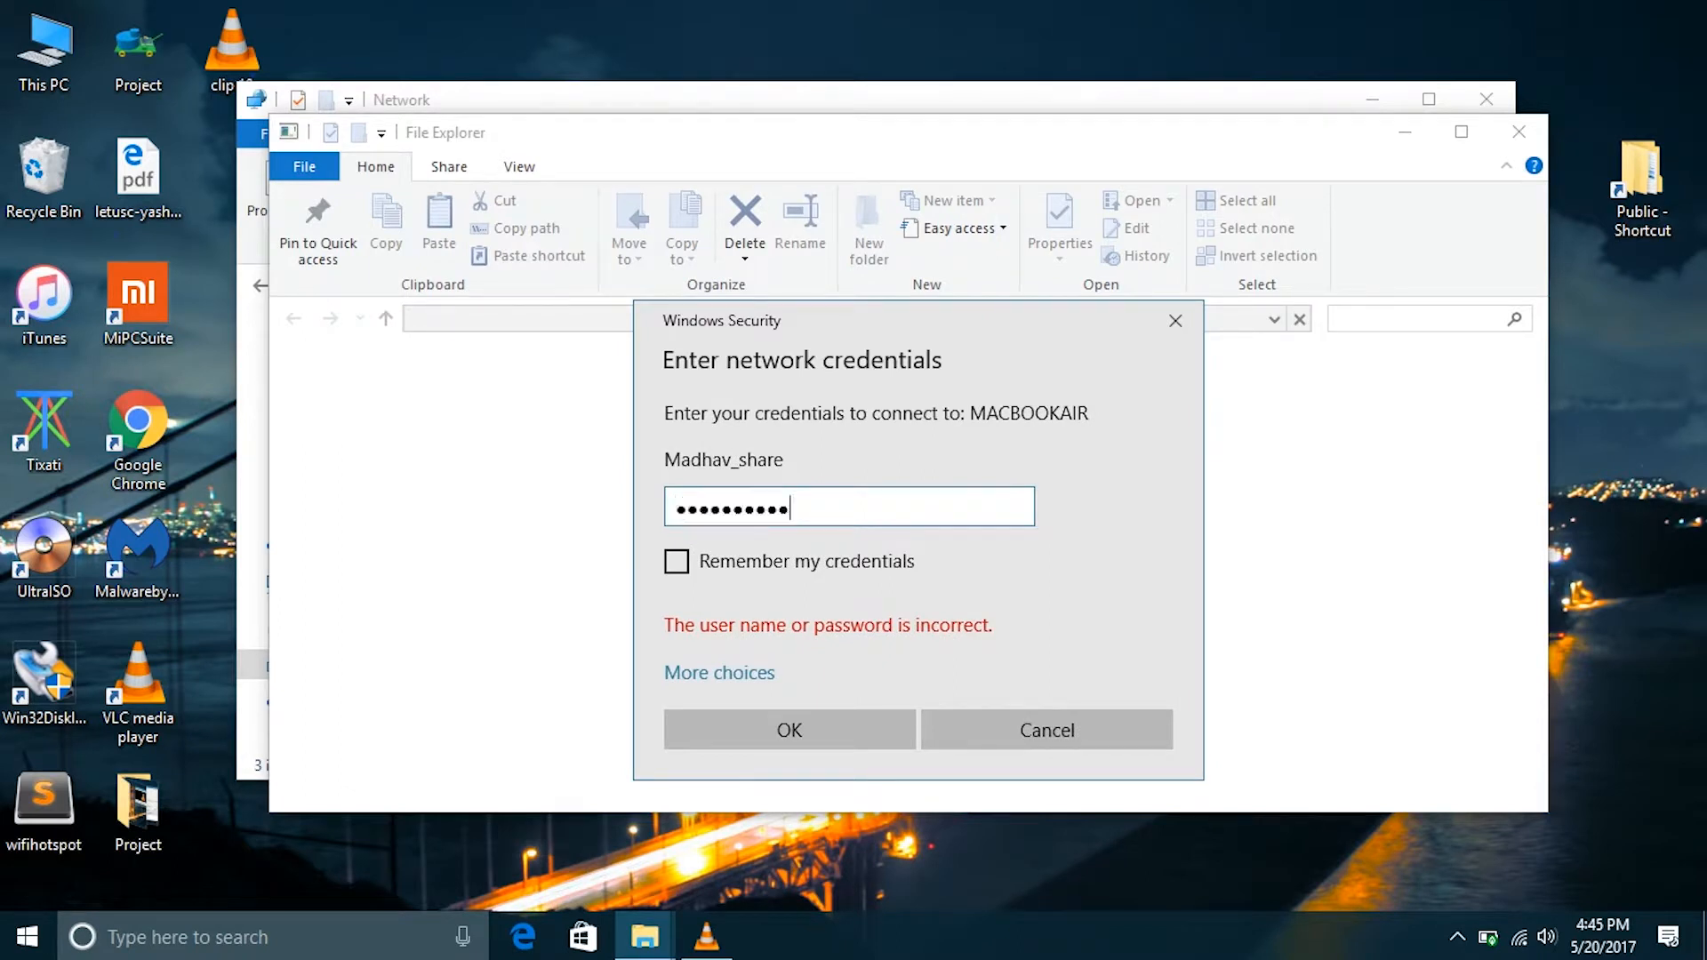
pyautogui.click(719, 673)
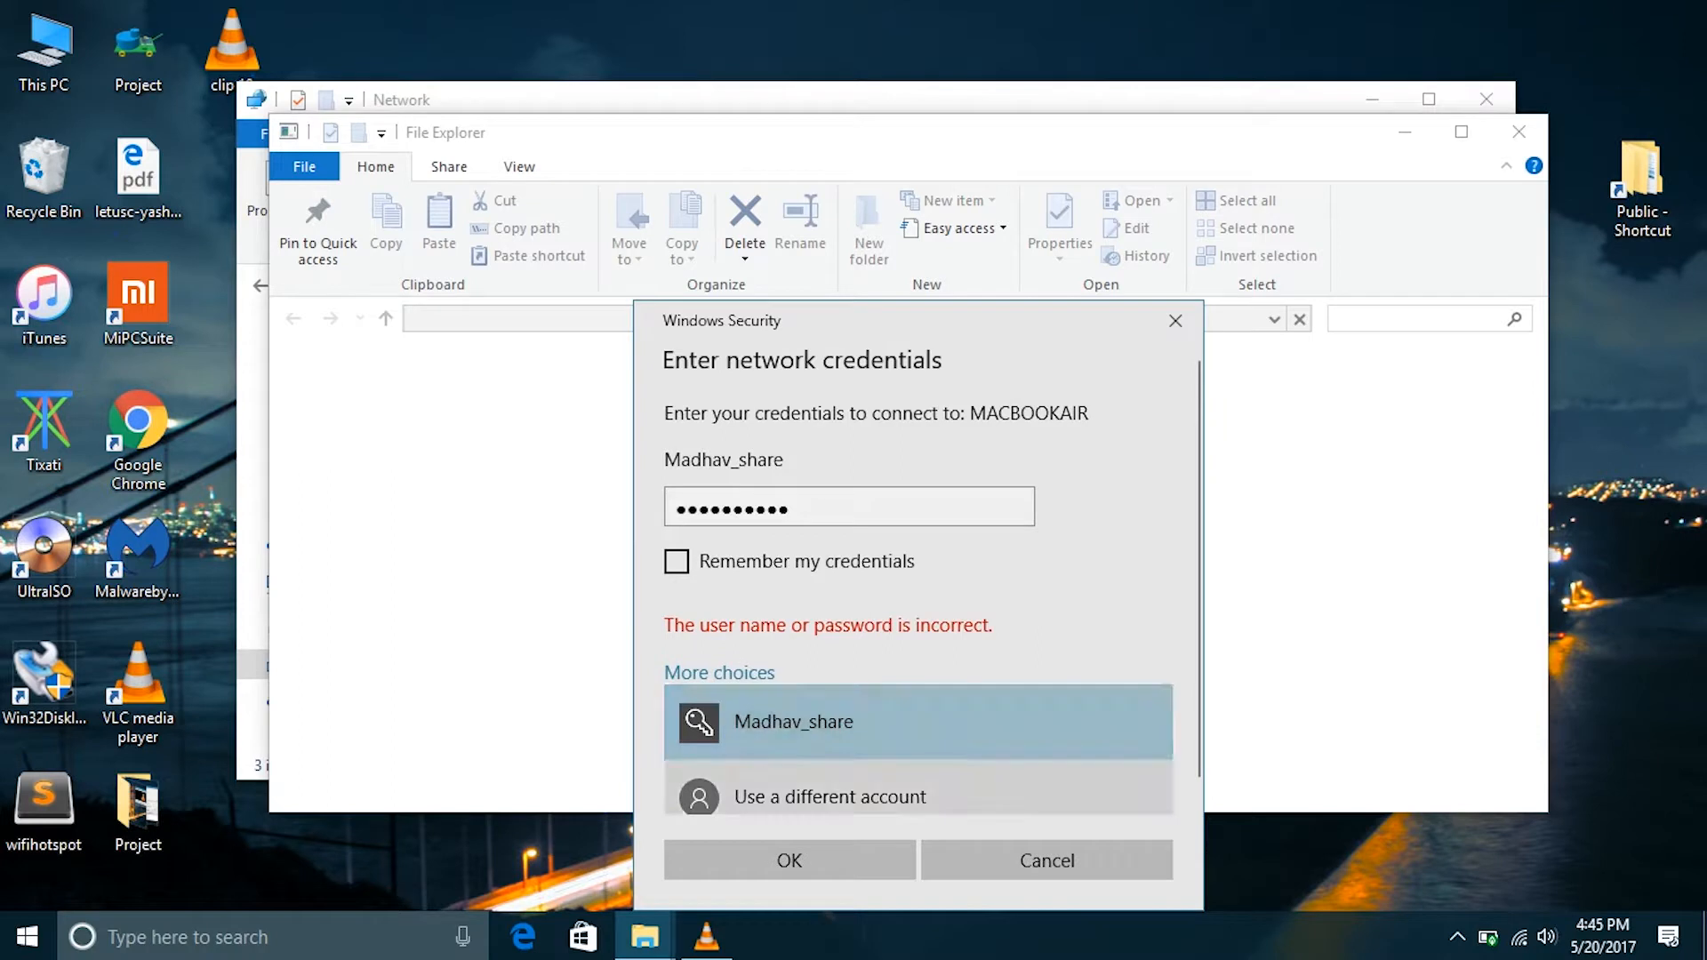
pyautogui.click(828, 797)
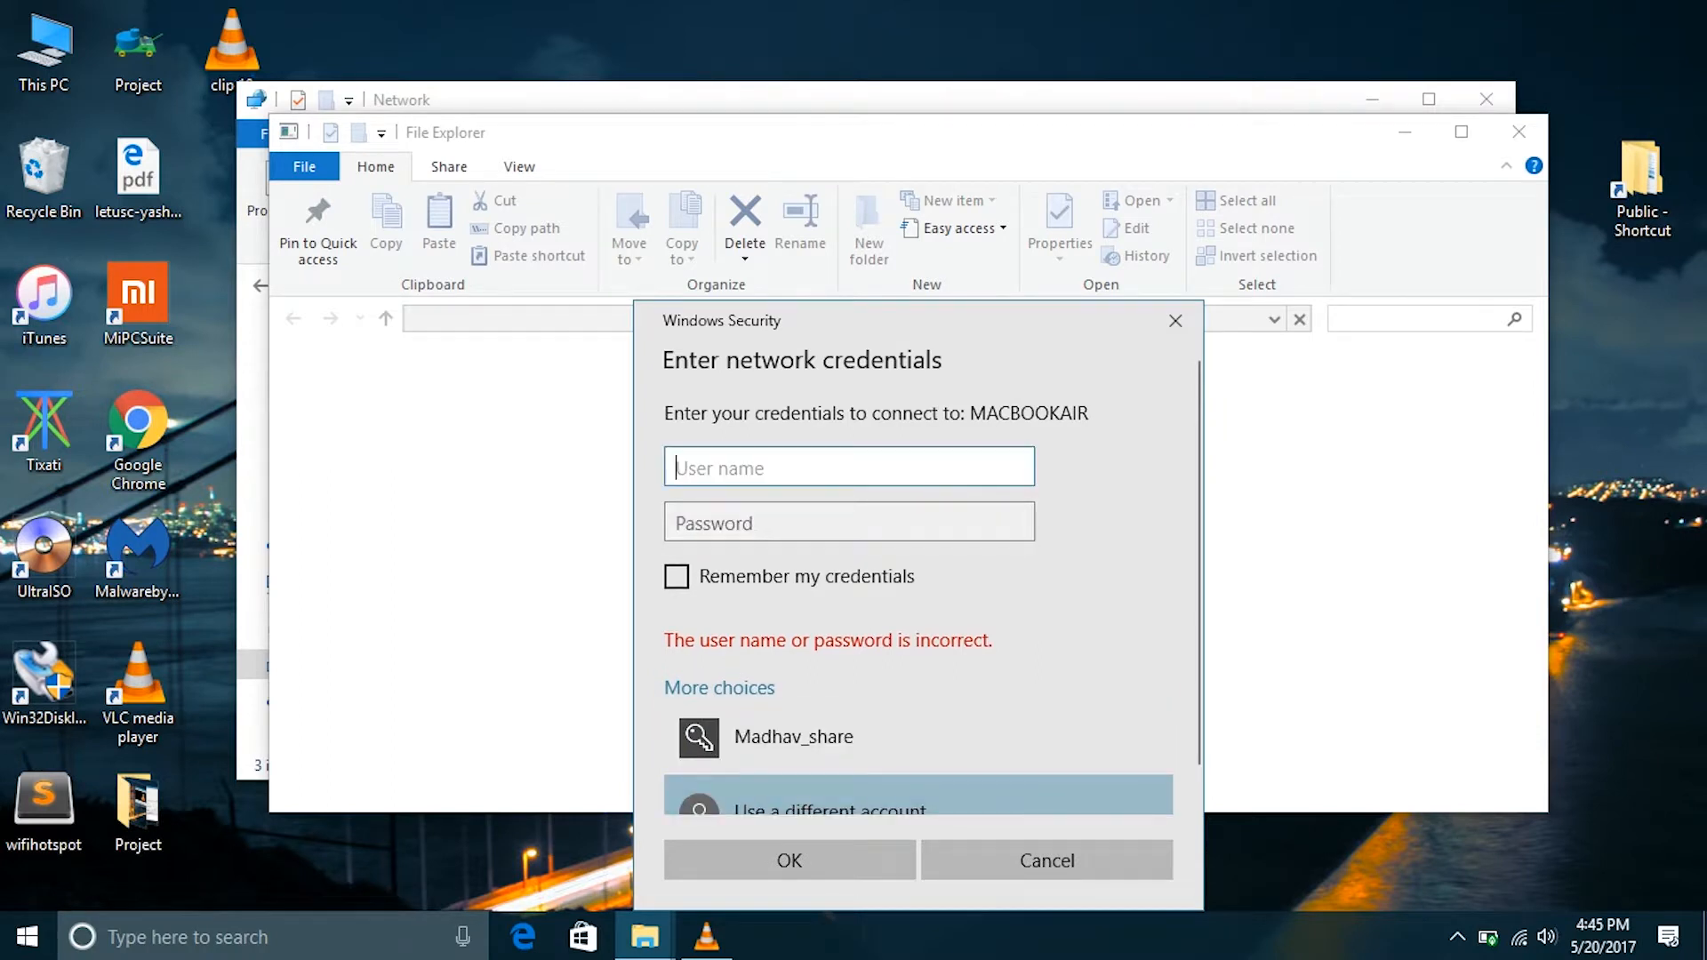
pyautogui.write('Madhav Tummala')
pyautogui.press('Tab')
pyautogui.write('**********')
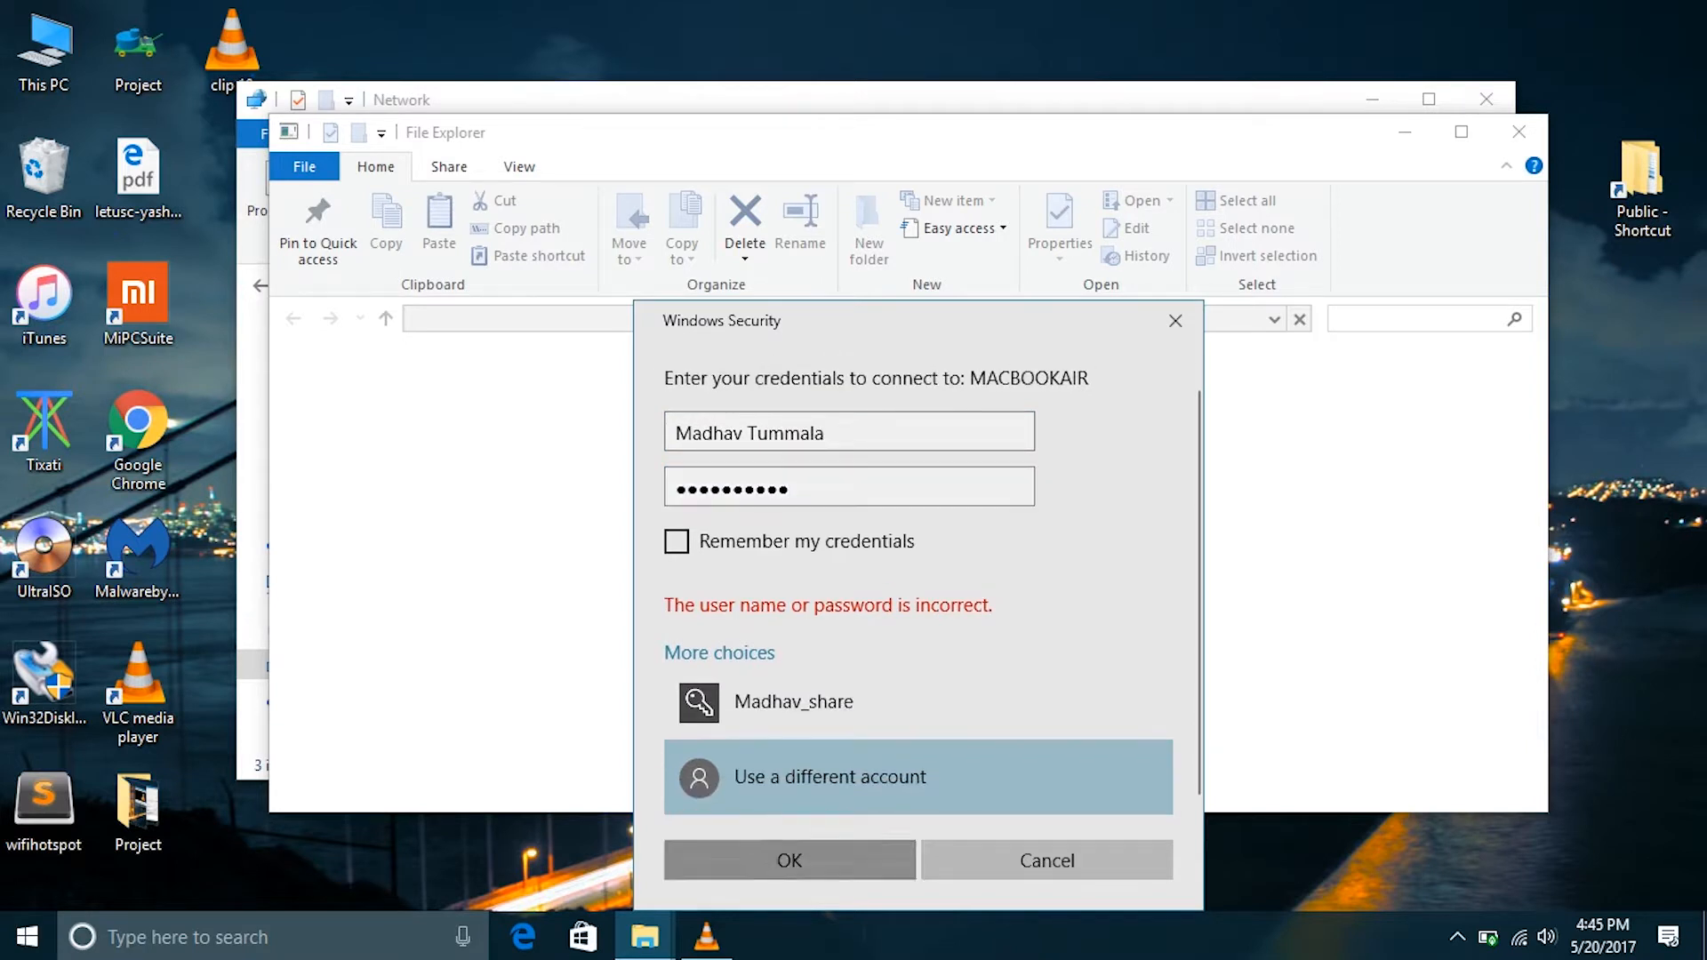
pyautogui.press('Return')
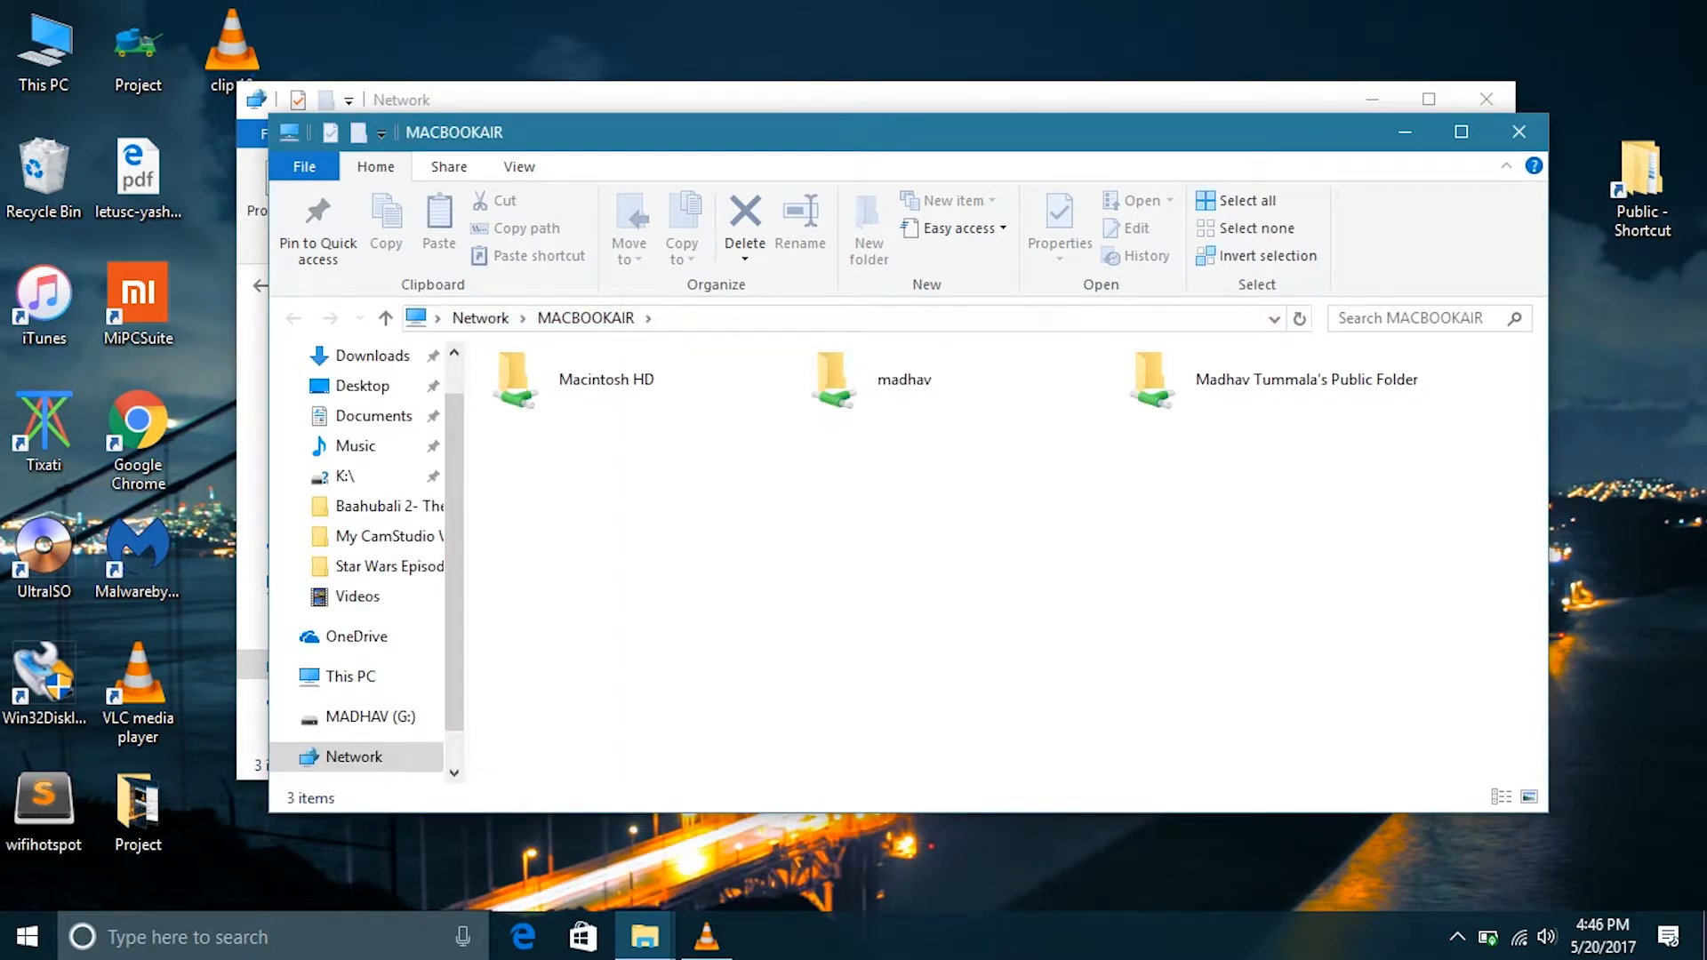
# Step: Drag the MACBOOKAIR Explorer window down and right to reveal the Network window behind it
pyautogui.moveTo(800, 132); pyautogui.dragTo(831, 179)
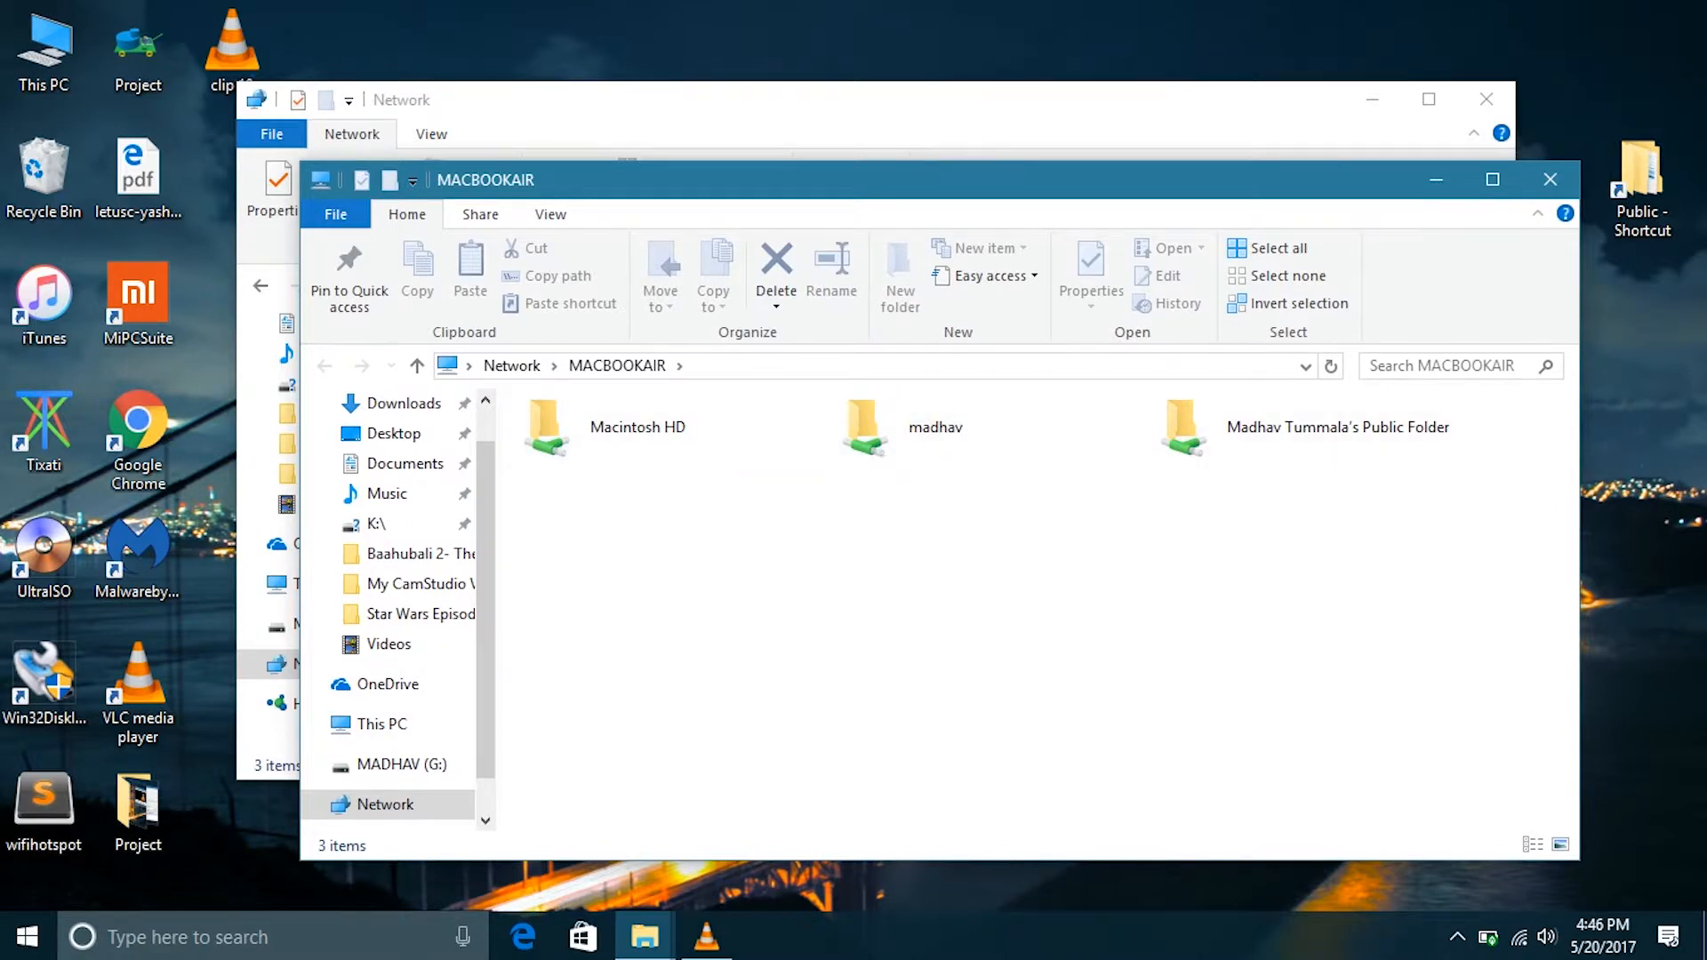
pyautogui.moveTo(889, 180); pyautogui.dragTo(1029, 446)
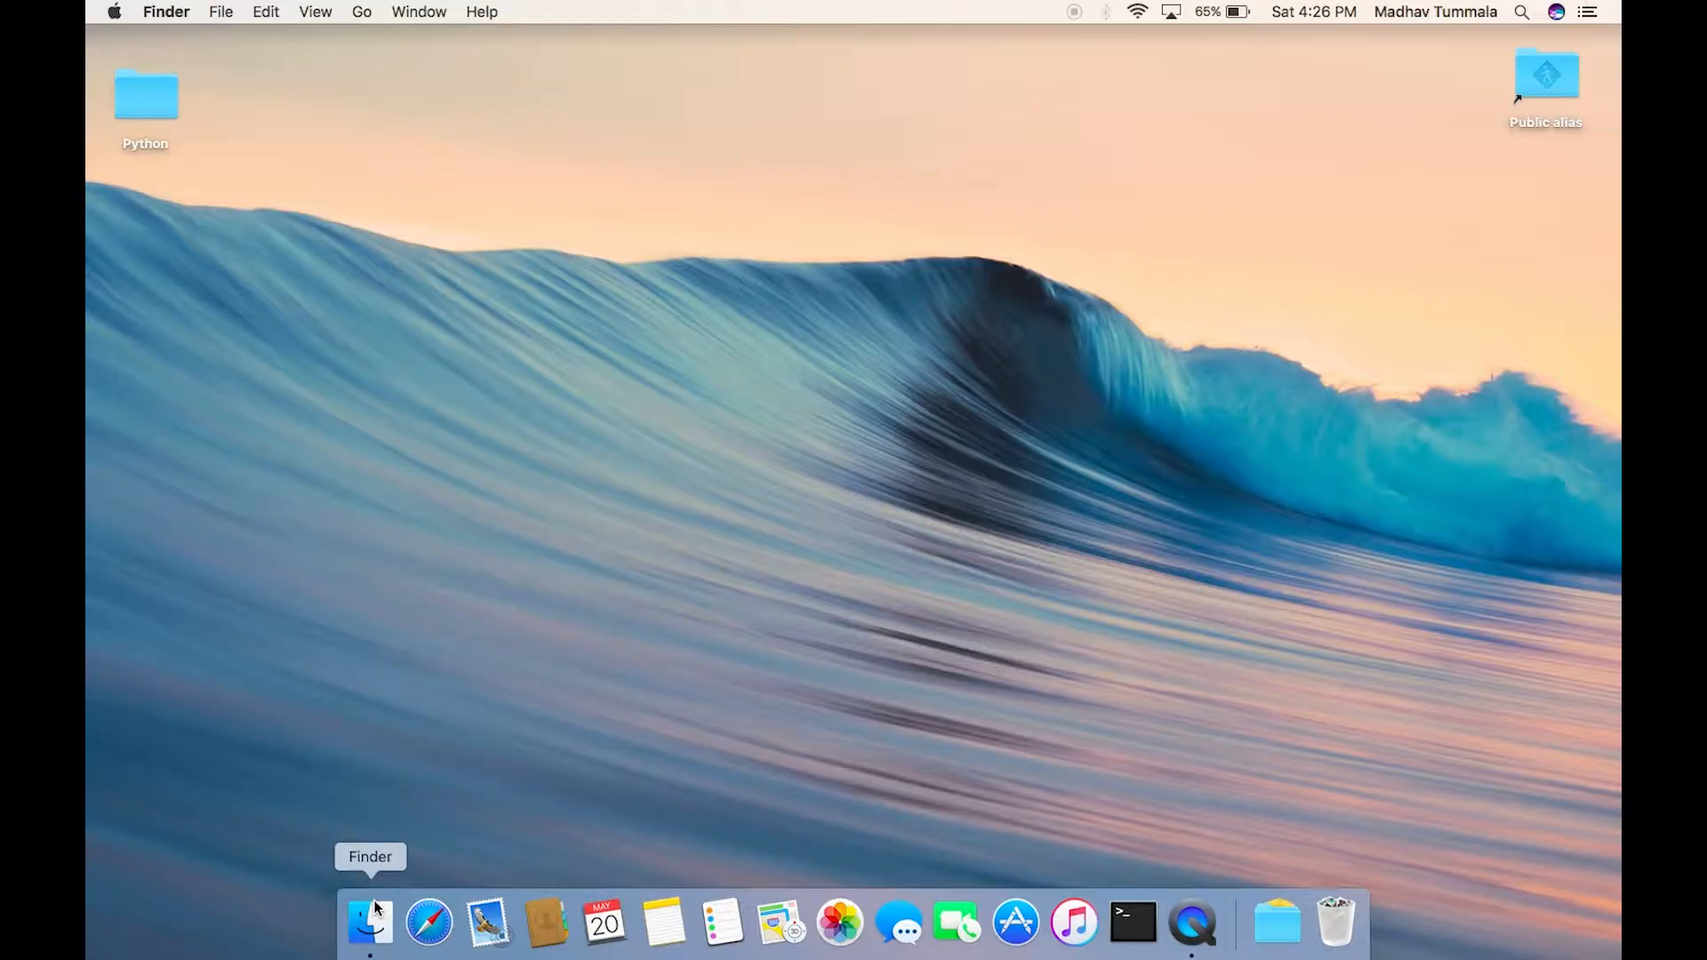
# Step: Open a Finder window, check the empty Network folder, return to the computer level, and open Go
pyautogui.click(372, 920)
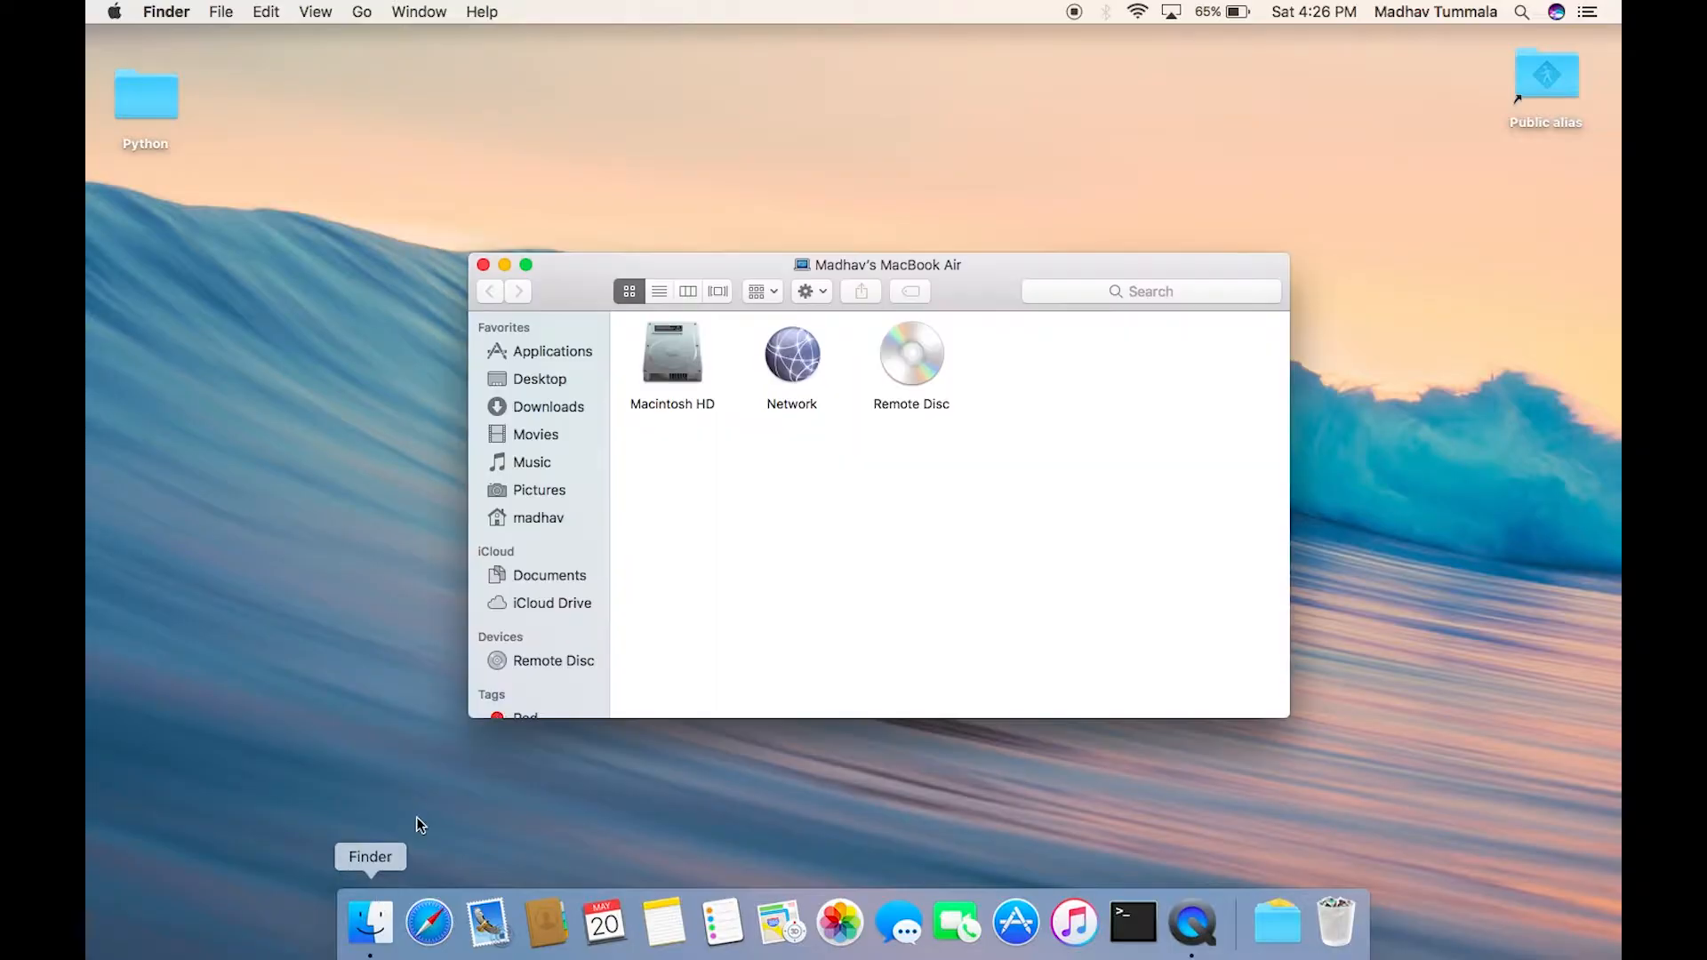
pyautogui.doubleClick(789, 372)
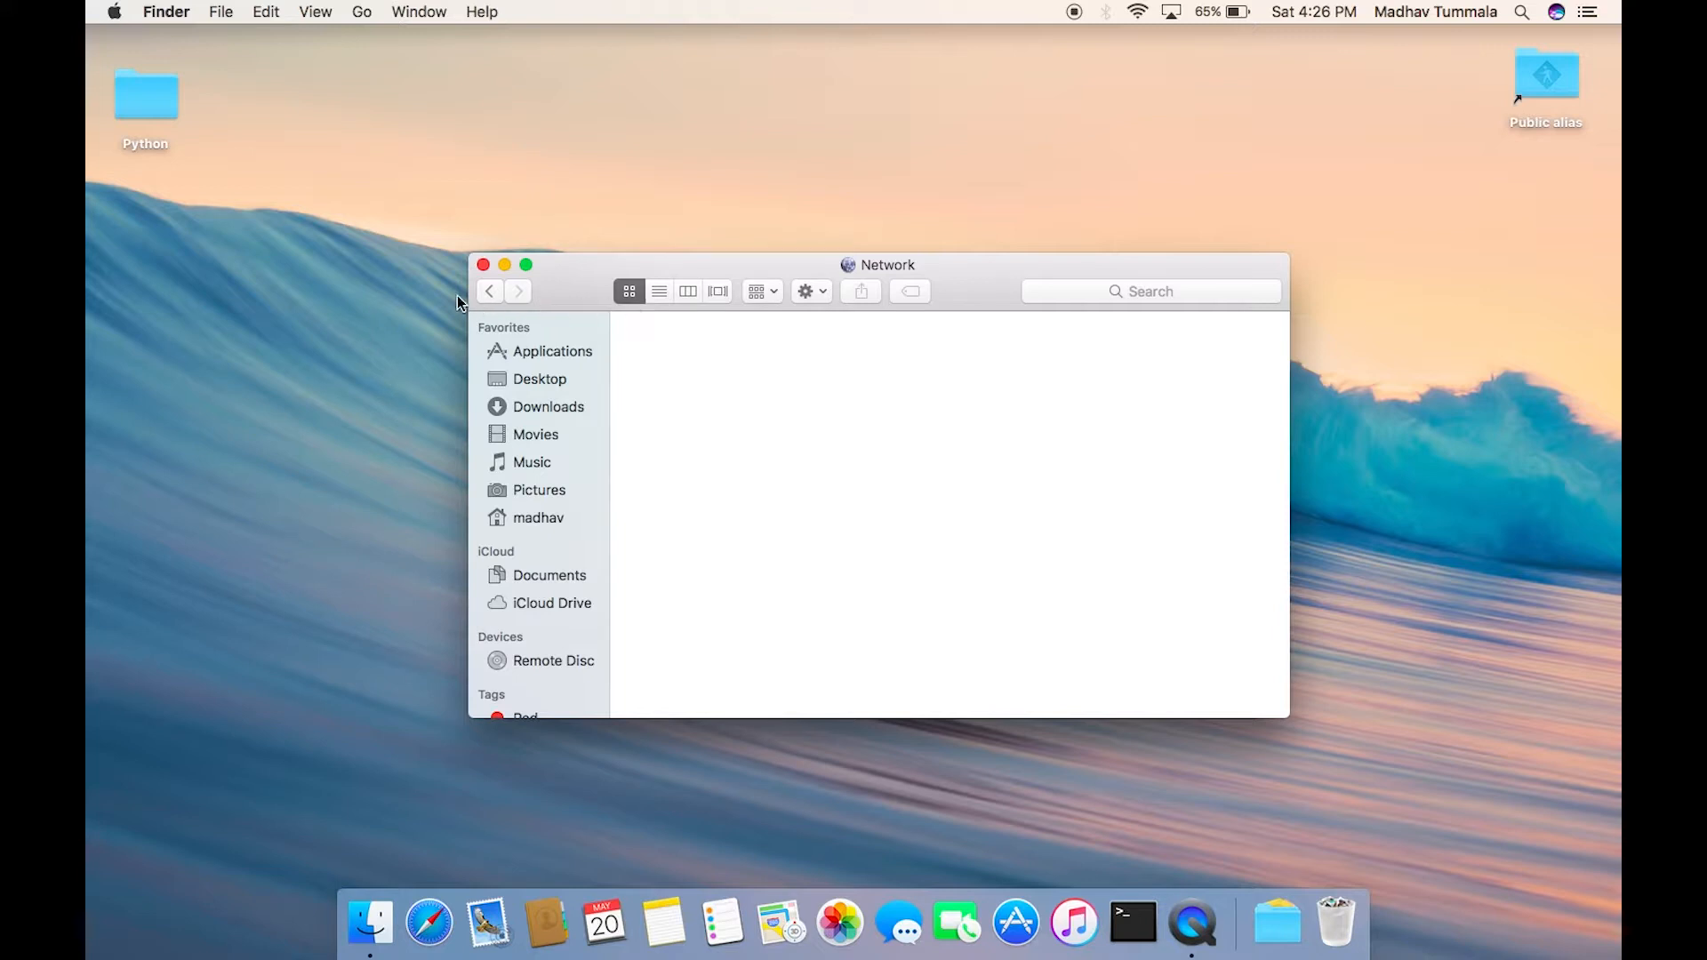
pyautogui.click(491, 293)
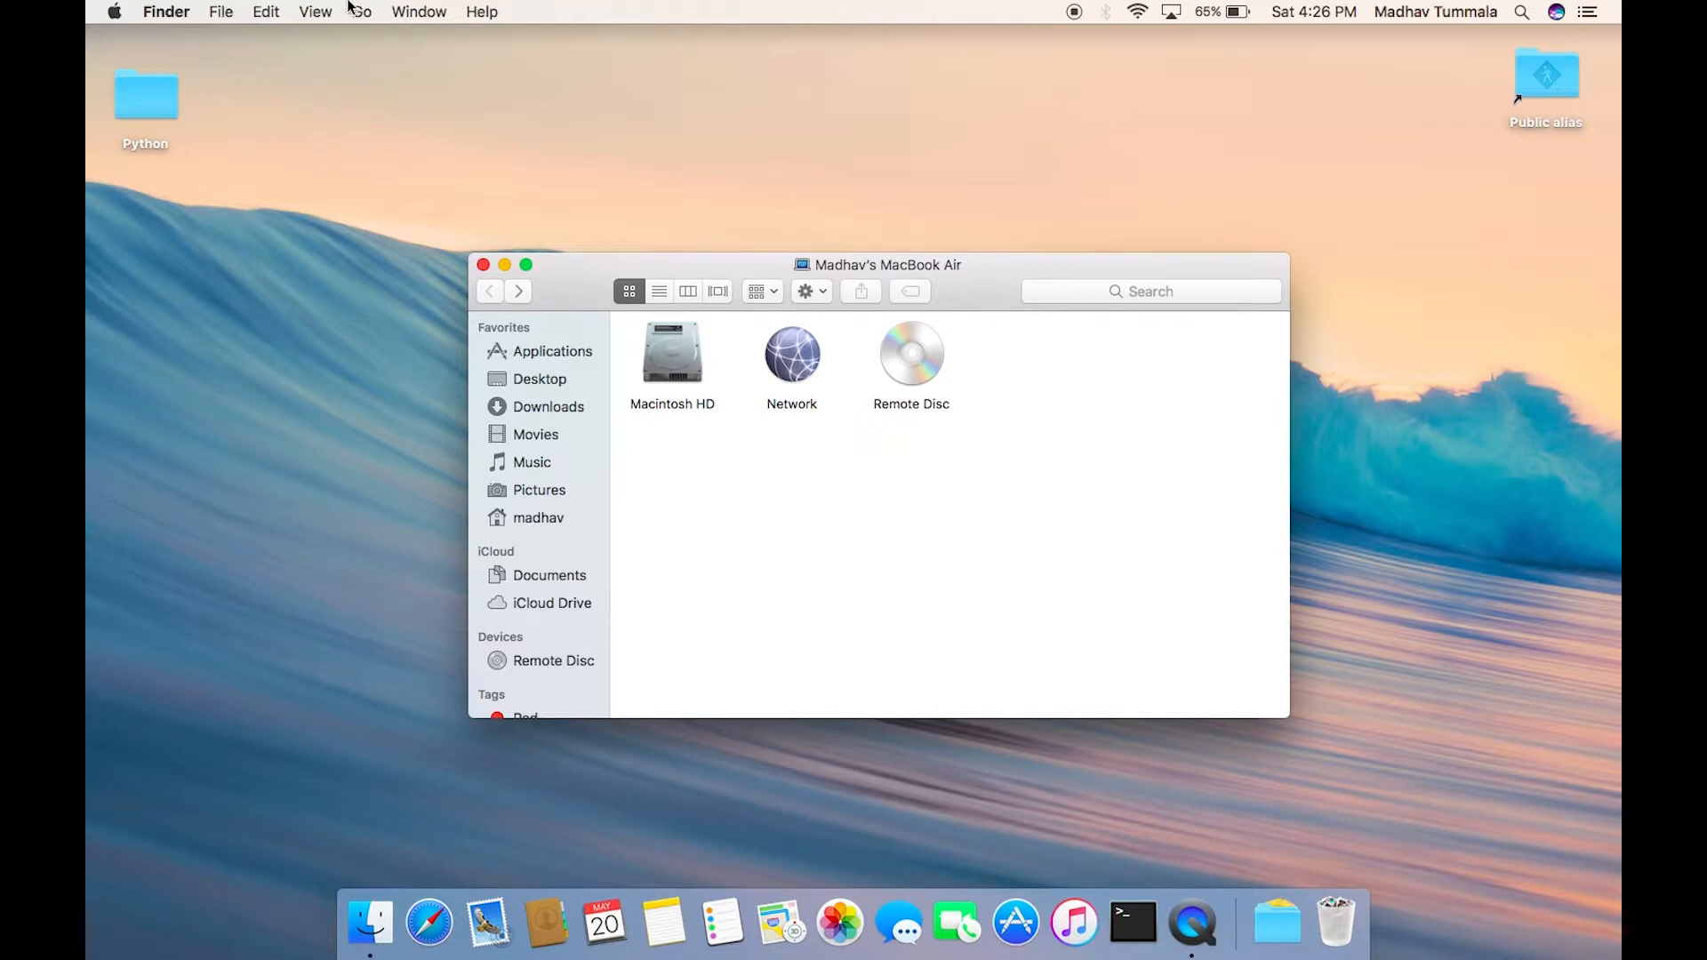
pyautogui.click(376, 8)
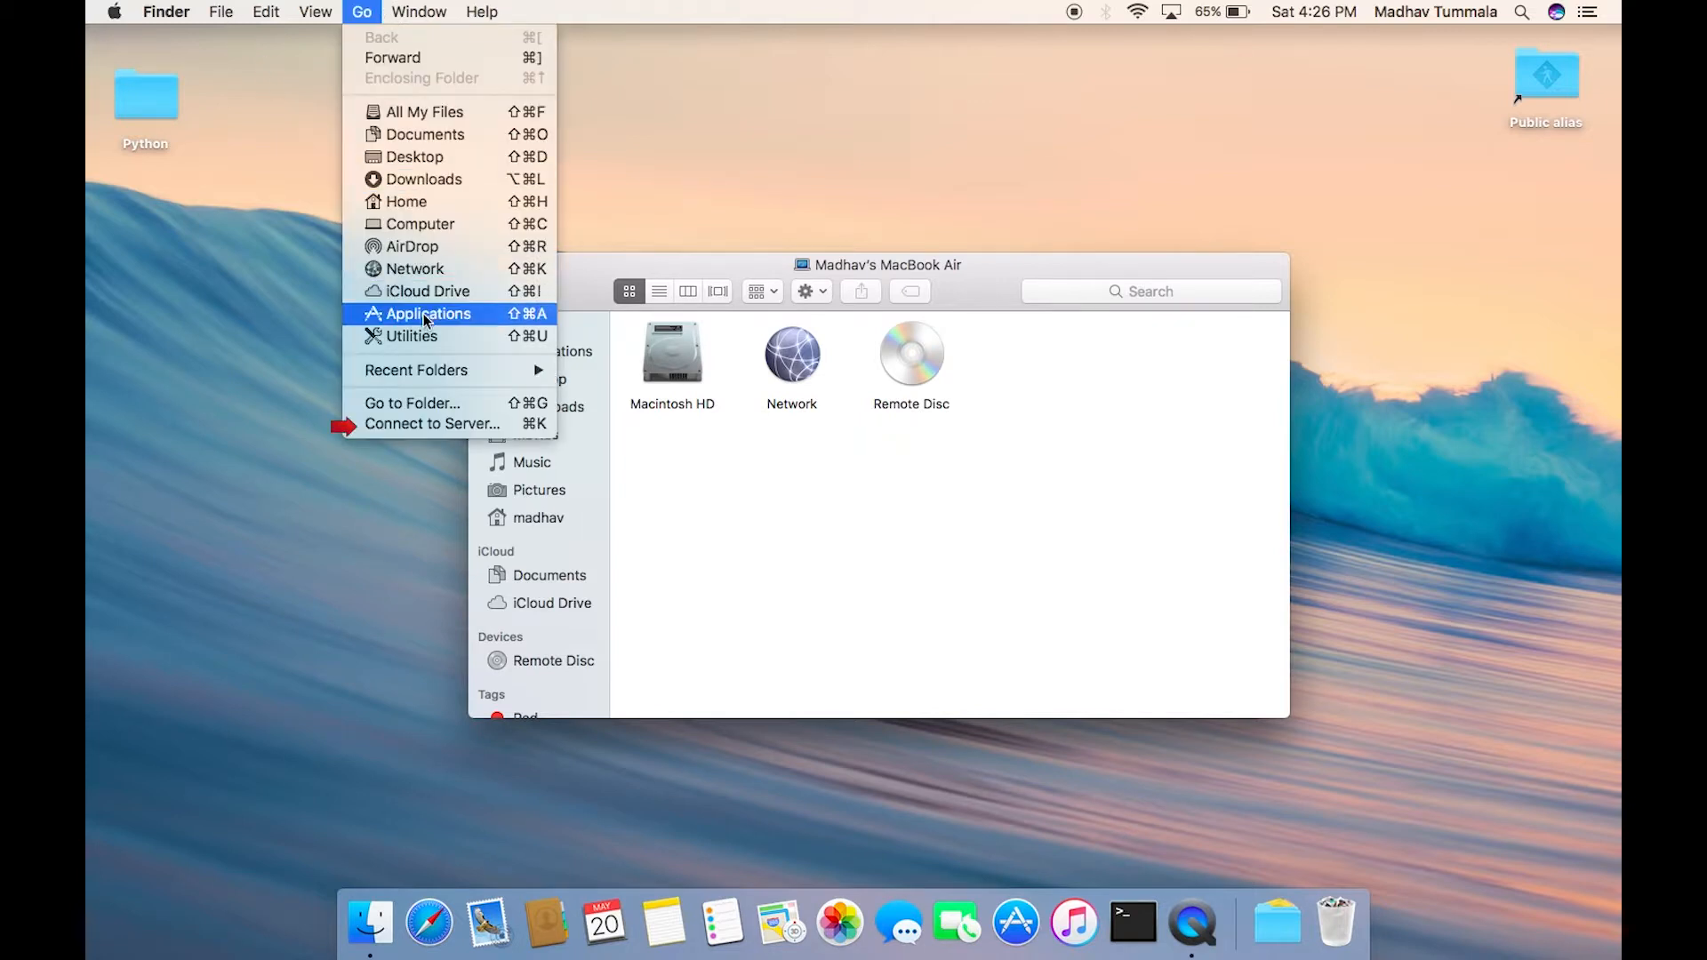
# Step: Connect to the server at smb://192.168.1.33/ through Connect to Server
pyautogui.click(425, 425)
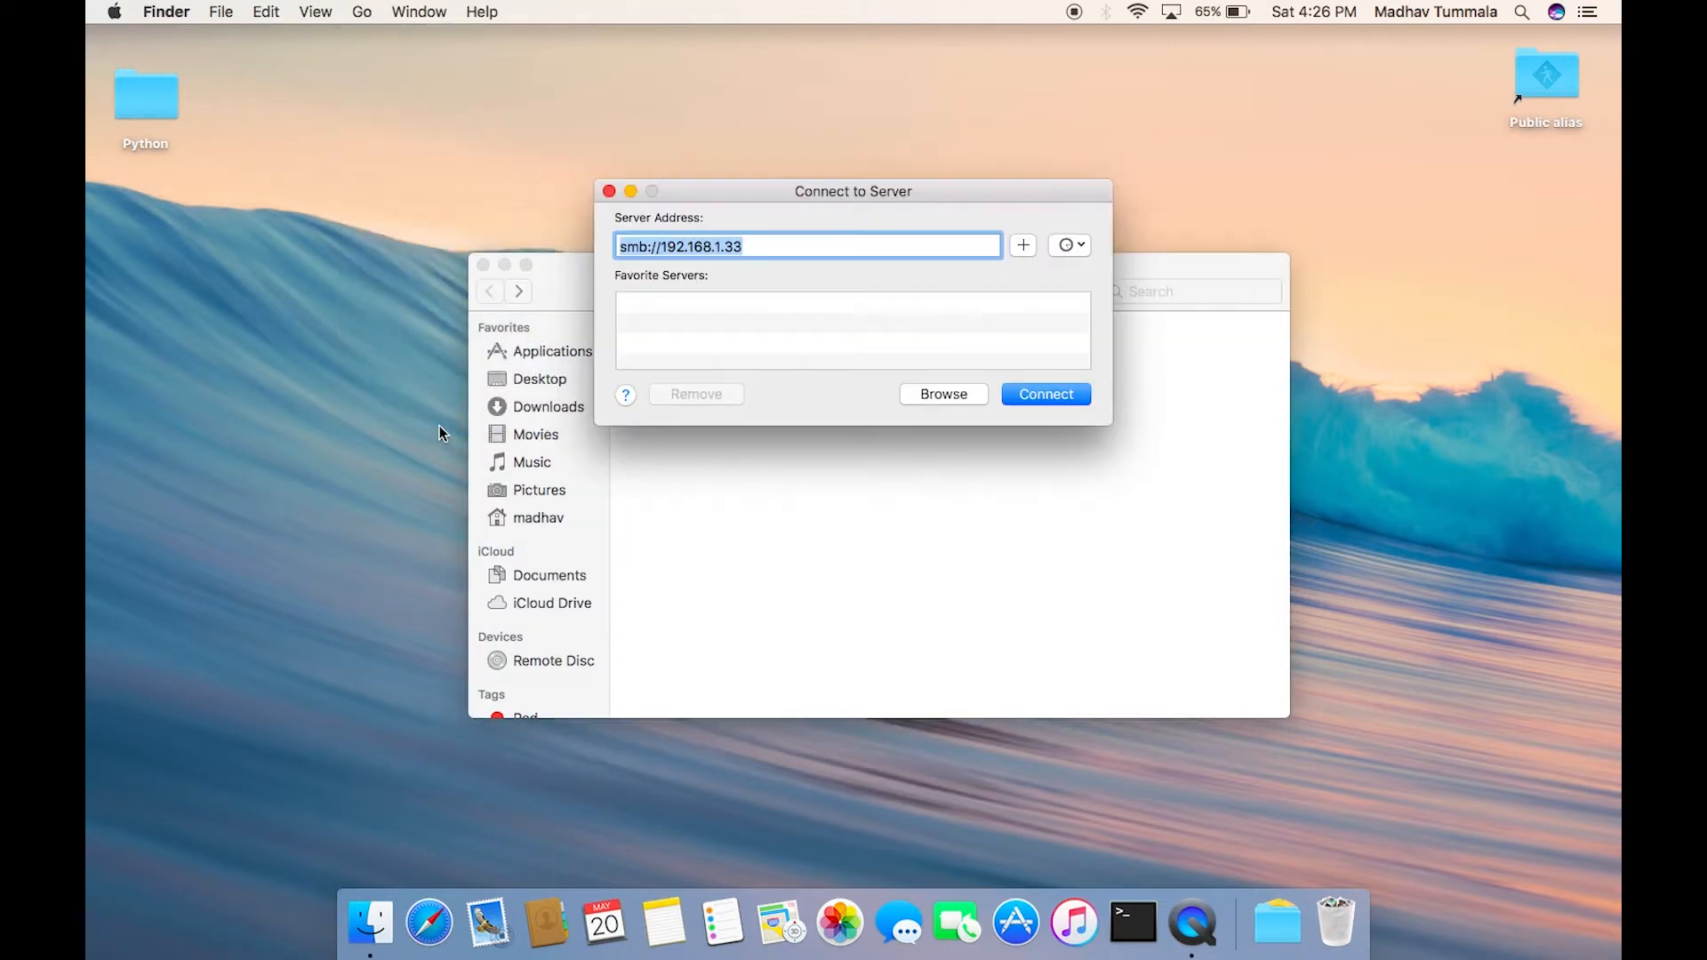
pyautogui.click(756, 255)
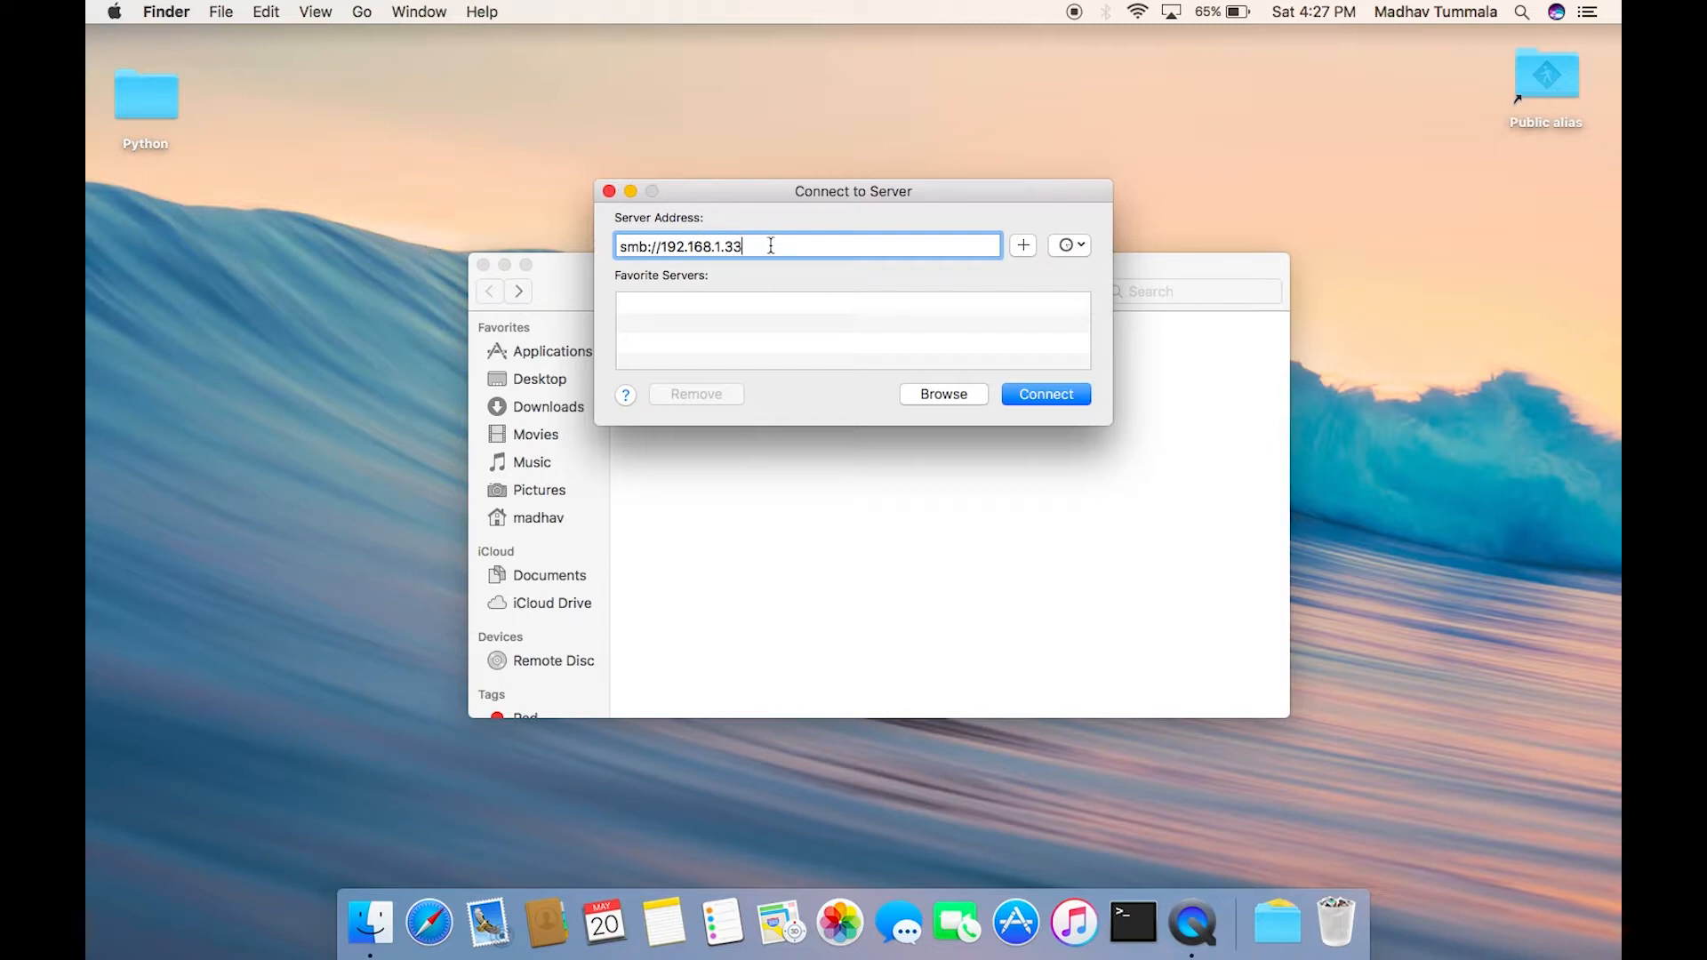
pyautogui.moveTo(741, 245); pyautogui.dragTo(535, 236)
pyautogui.write('smb://192.168.1.33/')
pyautogui.press('Return')
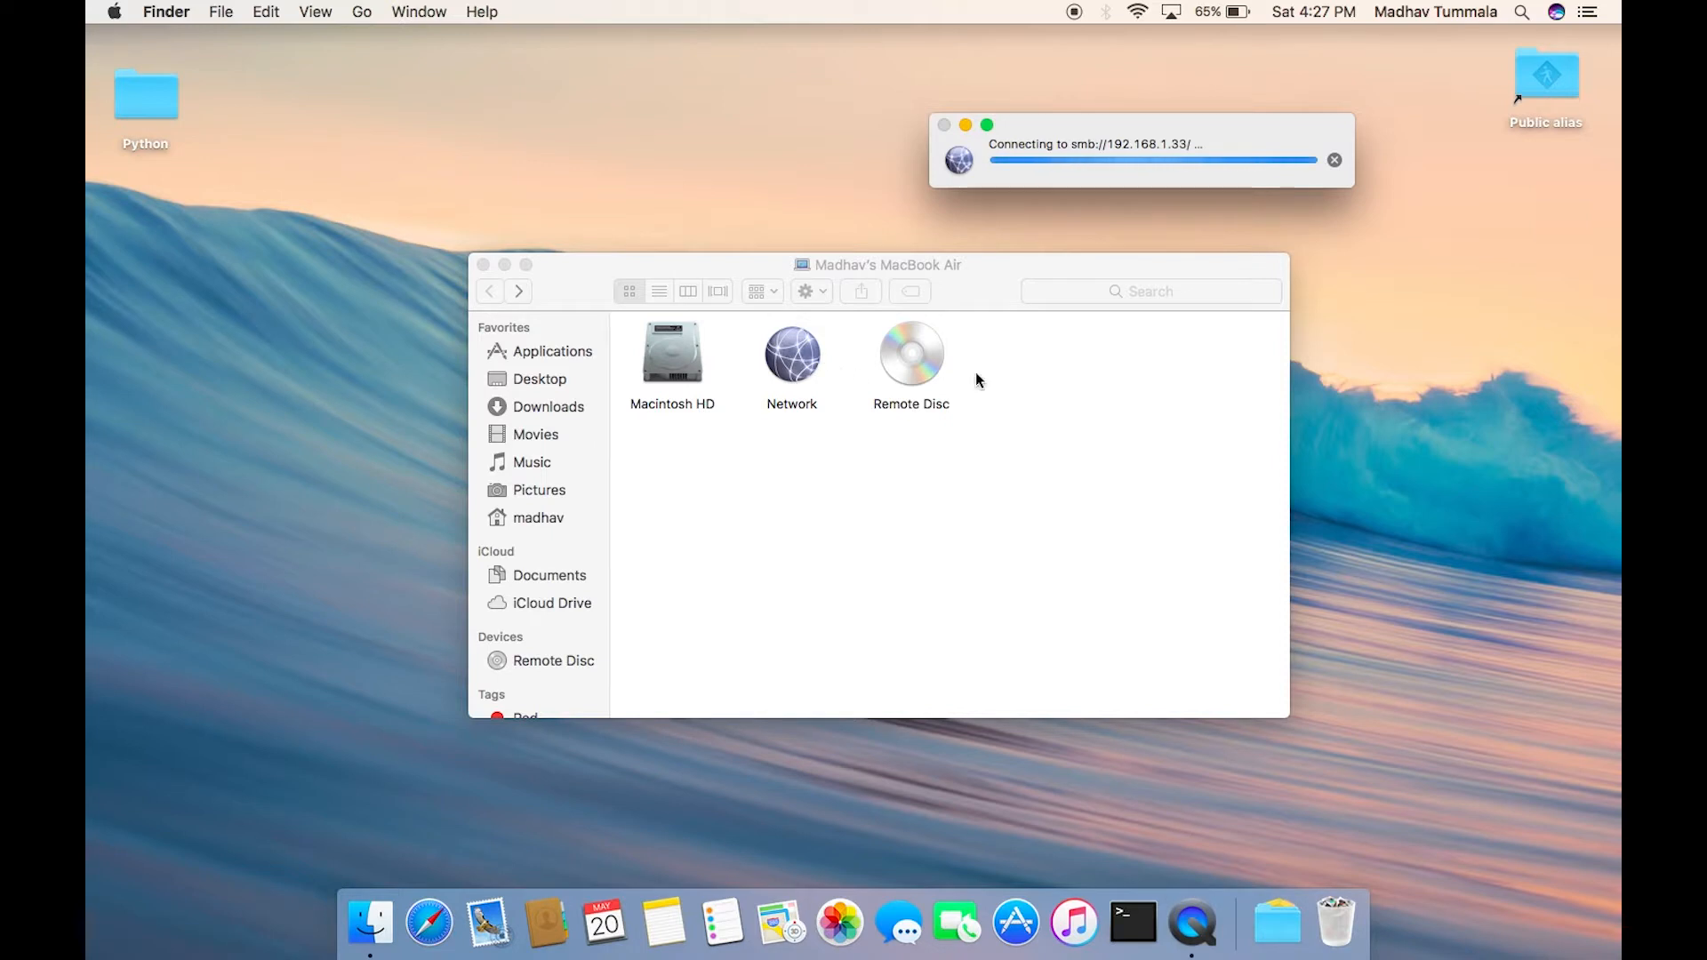
# Step: Sign in to 192.168.1.33 as a registered user with the sharing account's name and password
pyautogui.click(914, 327)
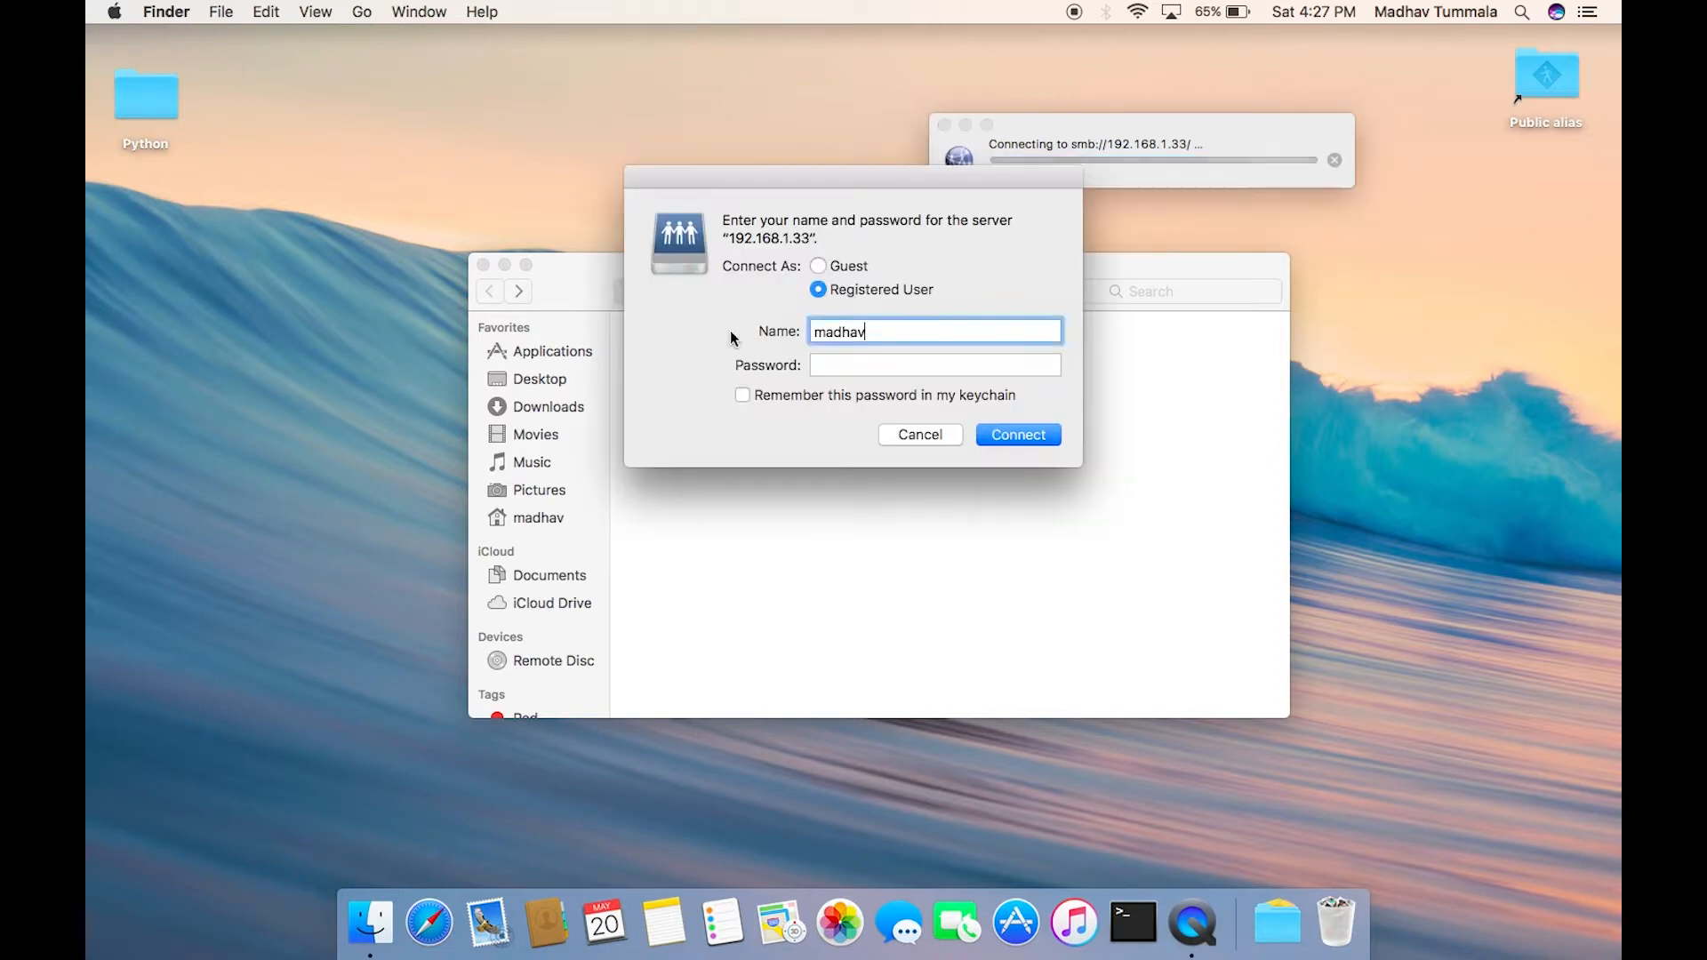
pyautogui.doubleClick(862, 329)
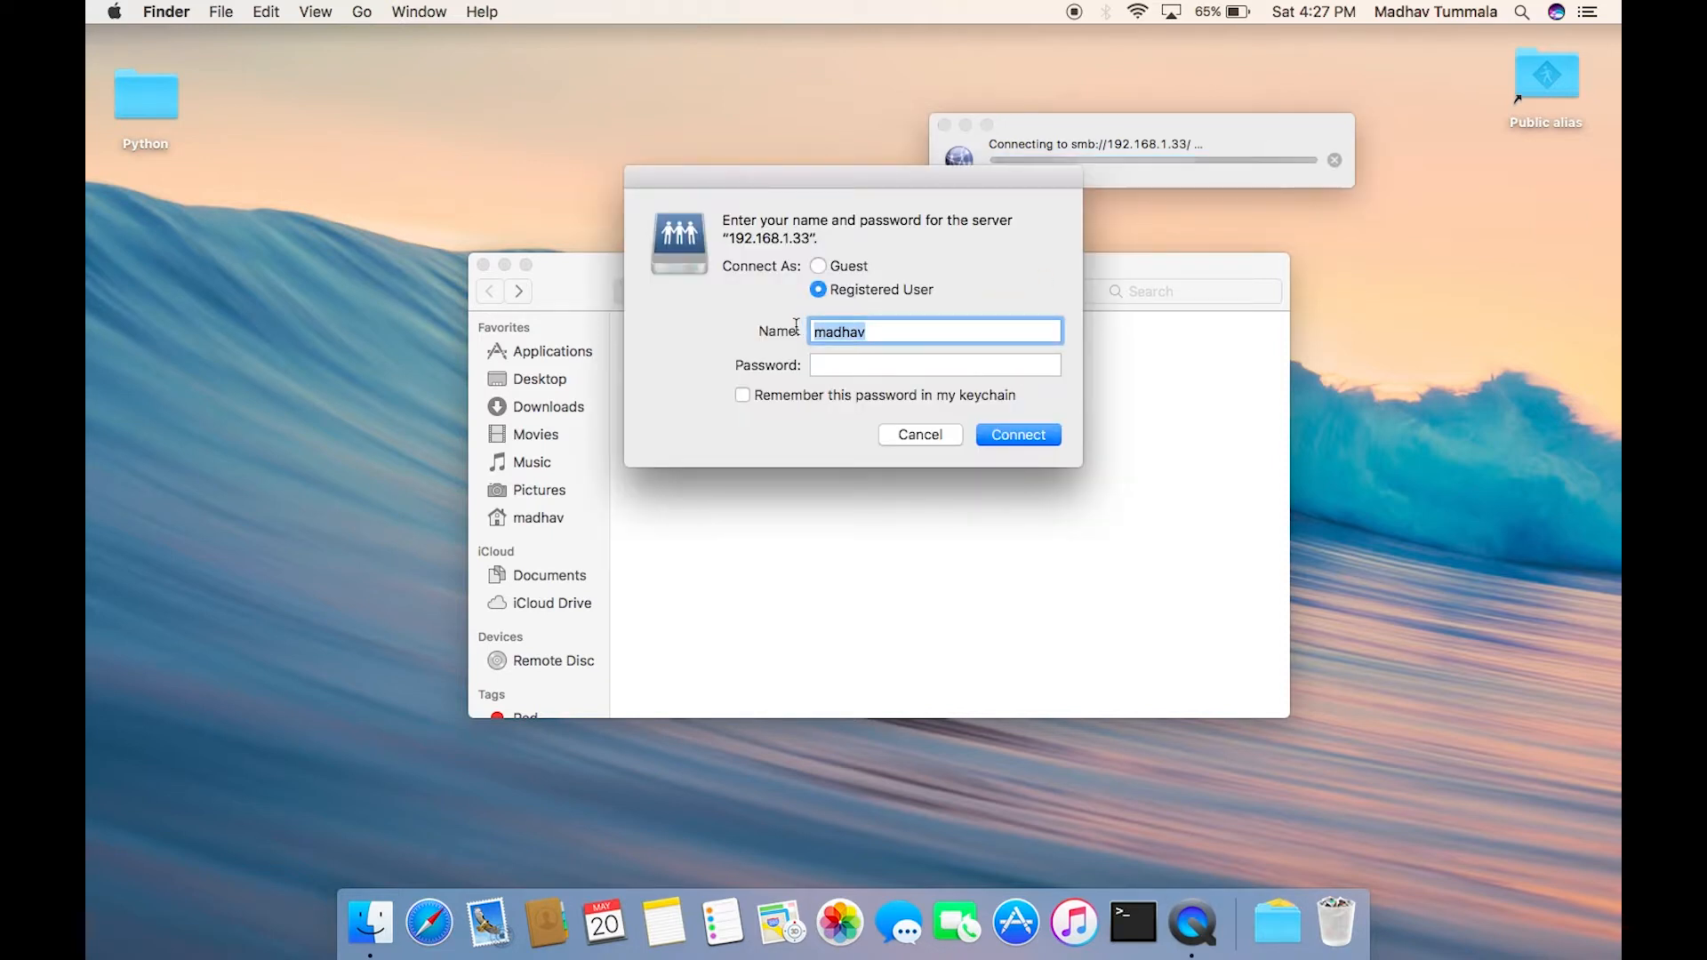
pyautogui.write('Madhav_share')
pyautogui.click(836, 364)
pyautogui.write('*')
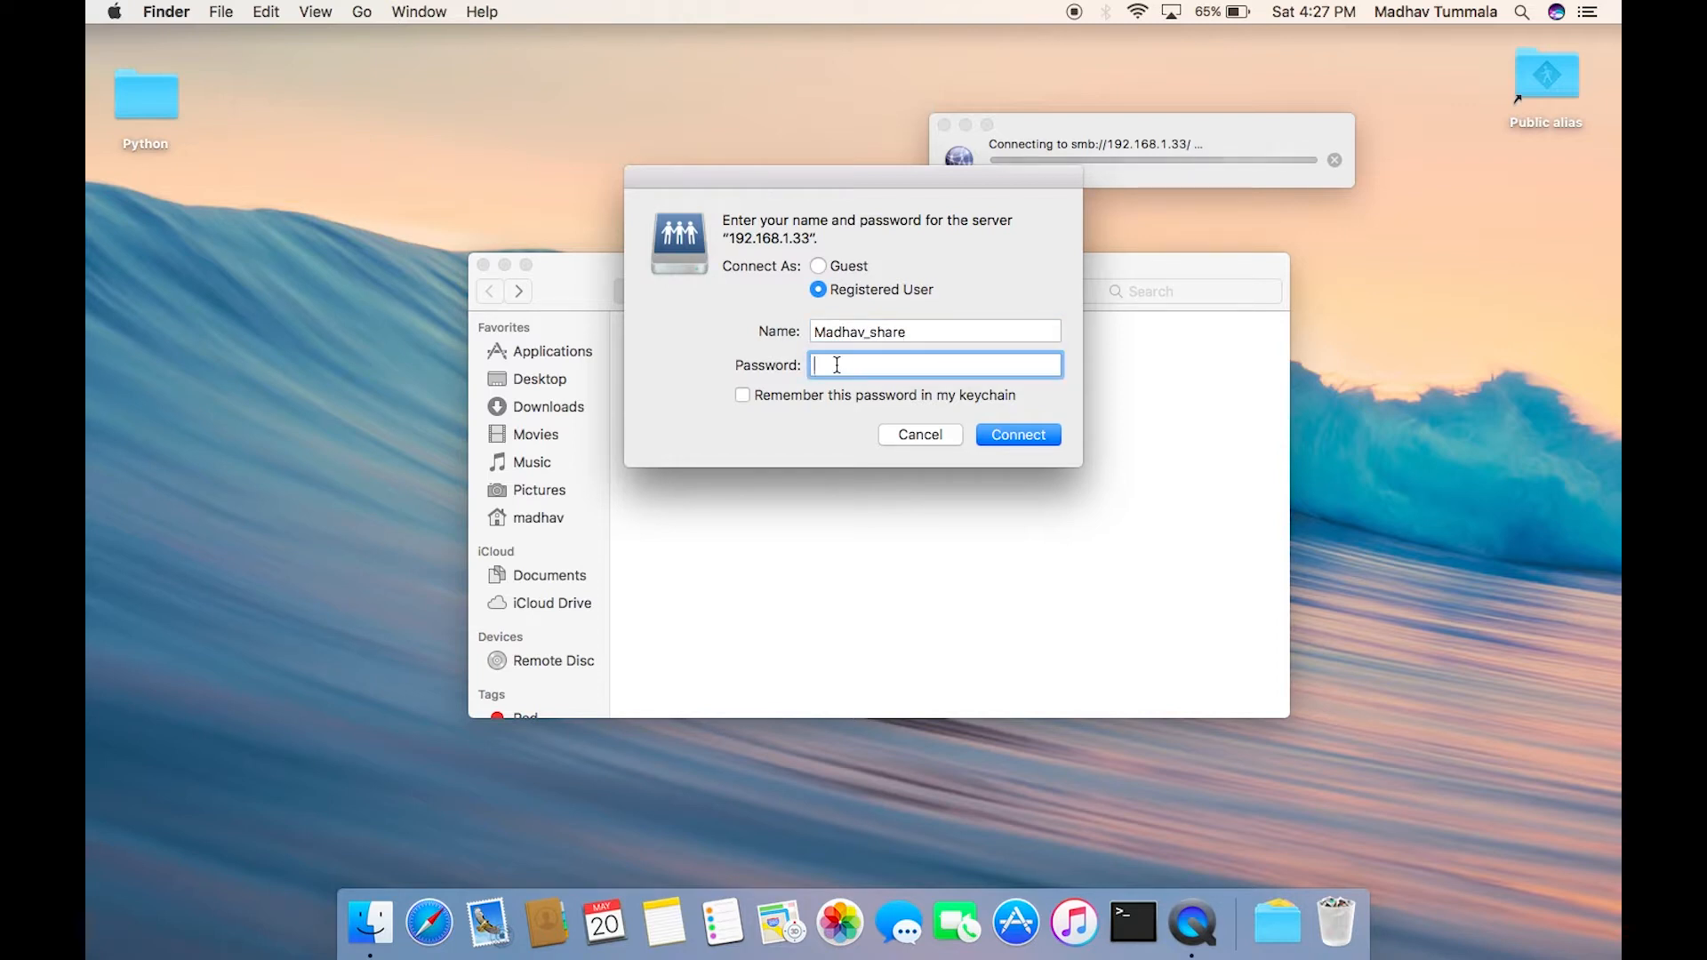
pyautogui.write('*********')
pyautogui.click(1001, 434)
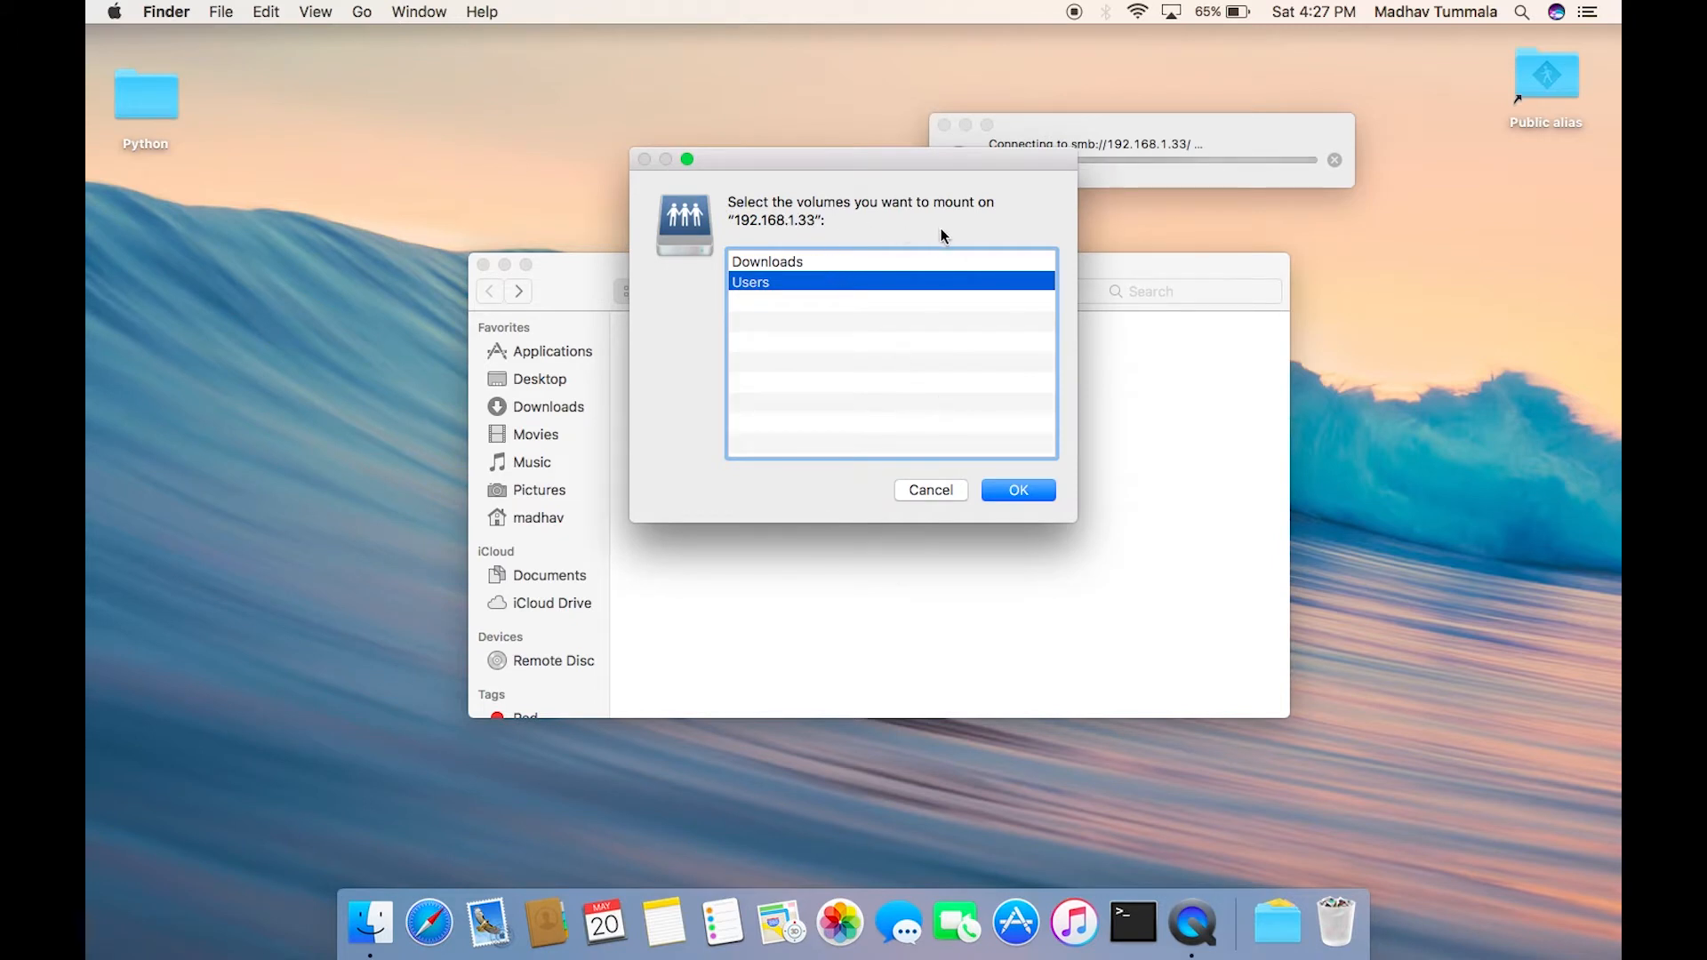
# Step: Mount the Users share and show the computers on the network
pyautogui.click(808, 259)
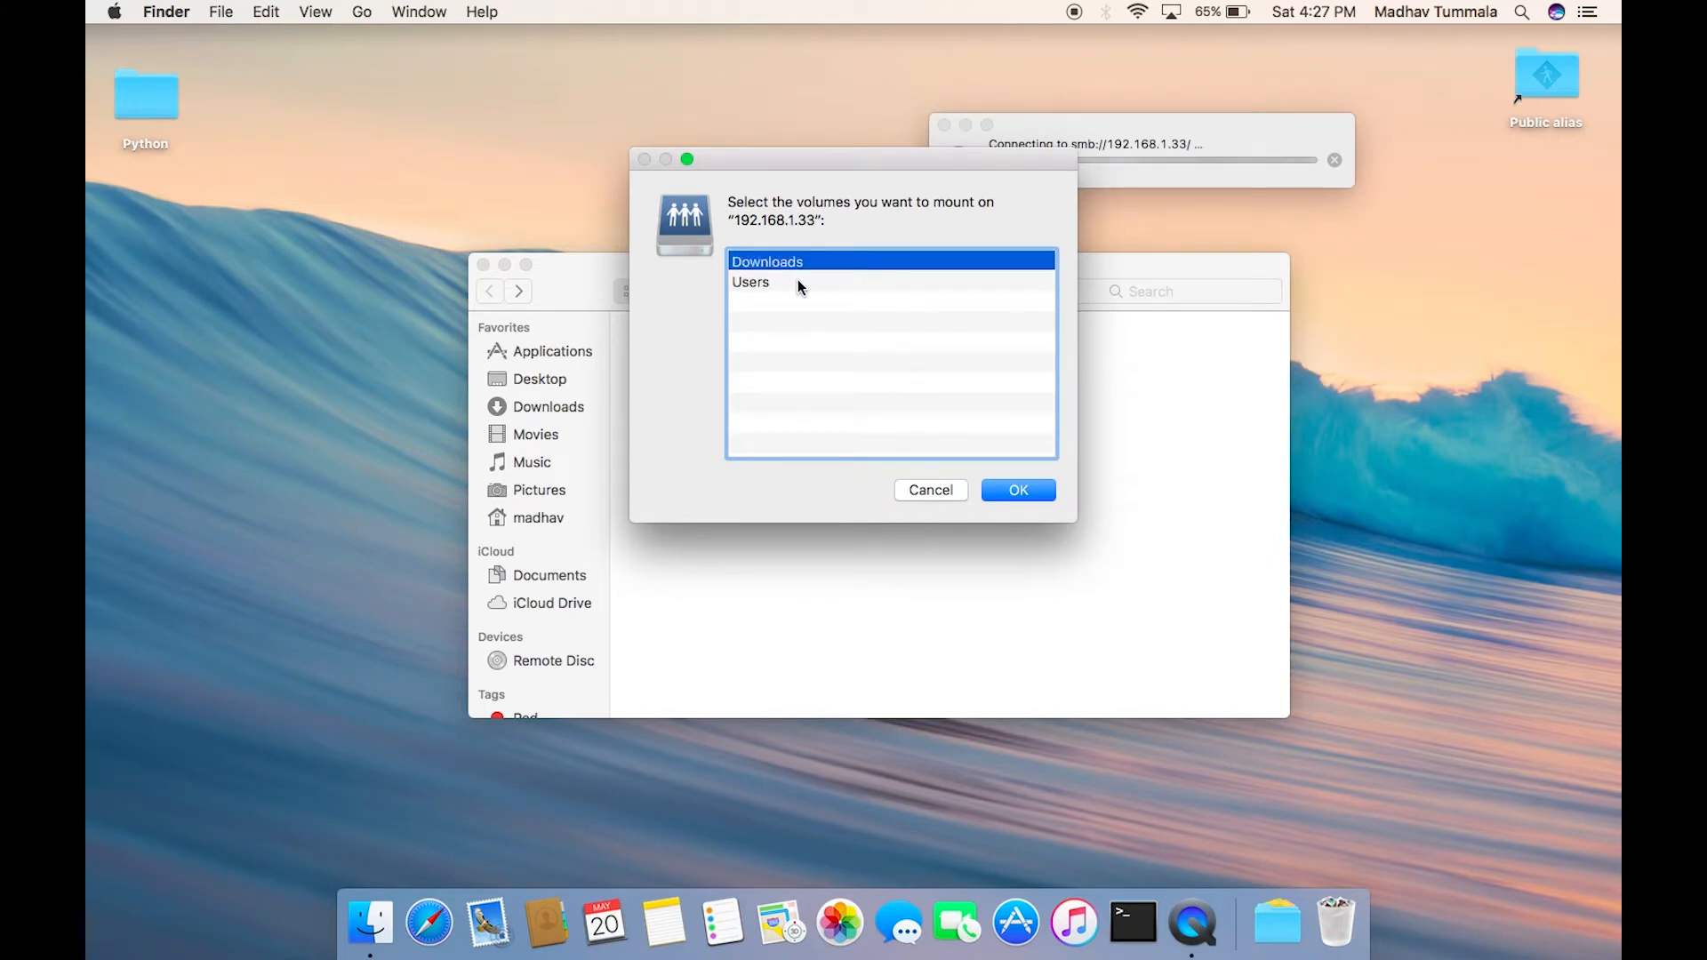
pyautogui.click(798, 281)
pyautogui.click(1006, 492)
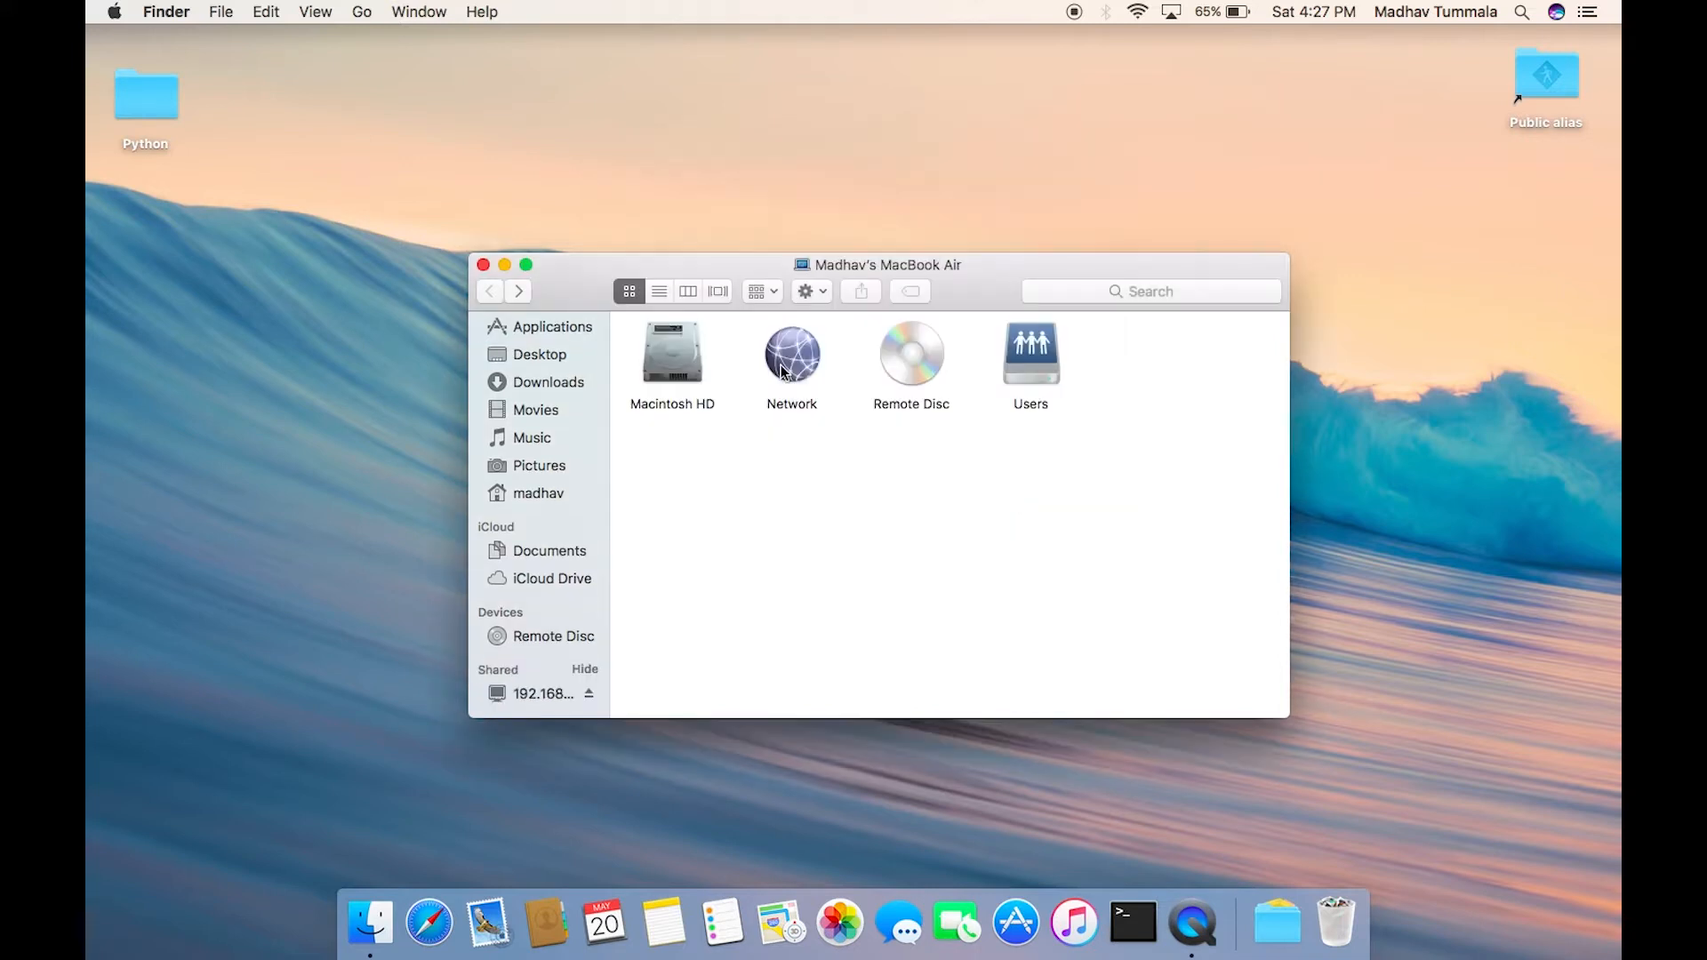
pyautogui.doubleClick(784, 362)
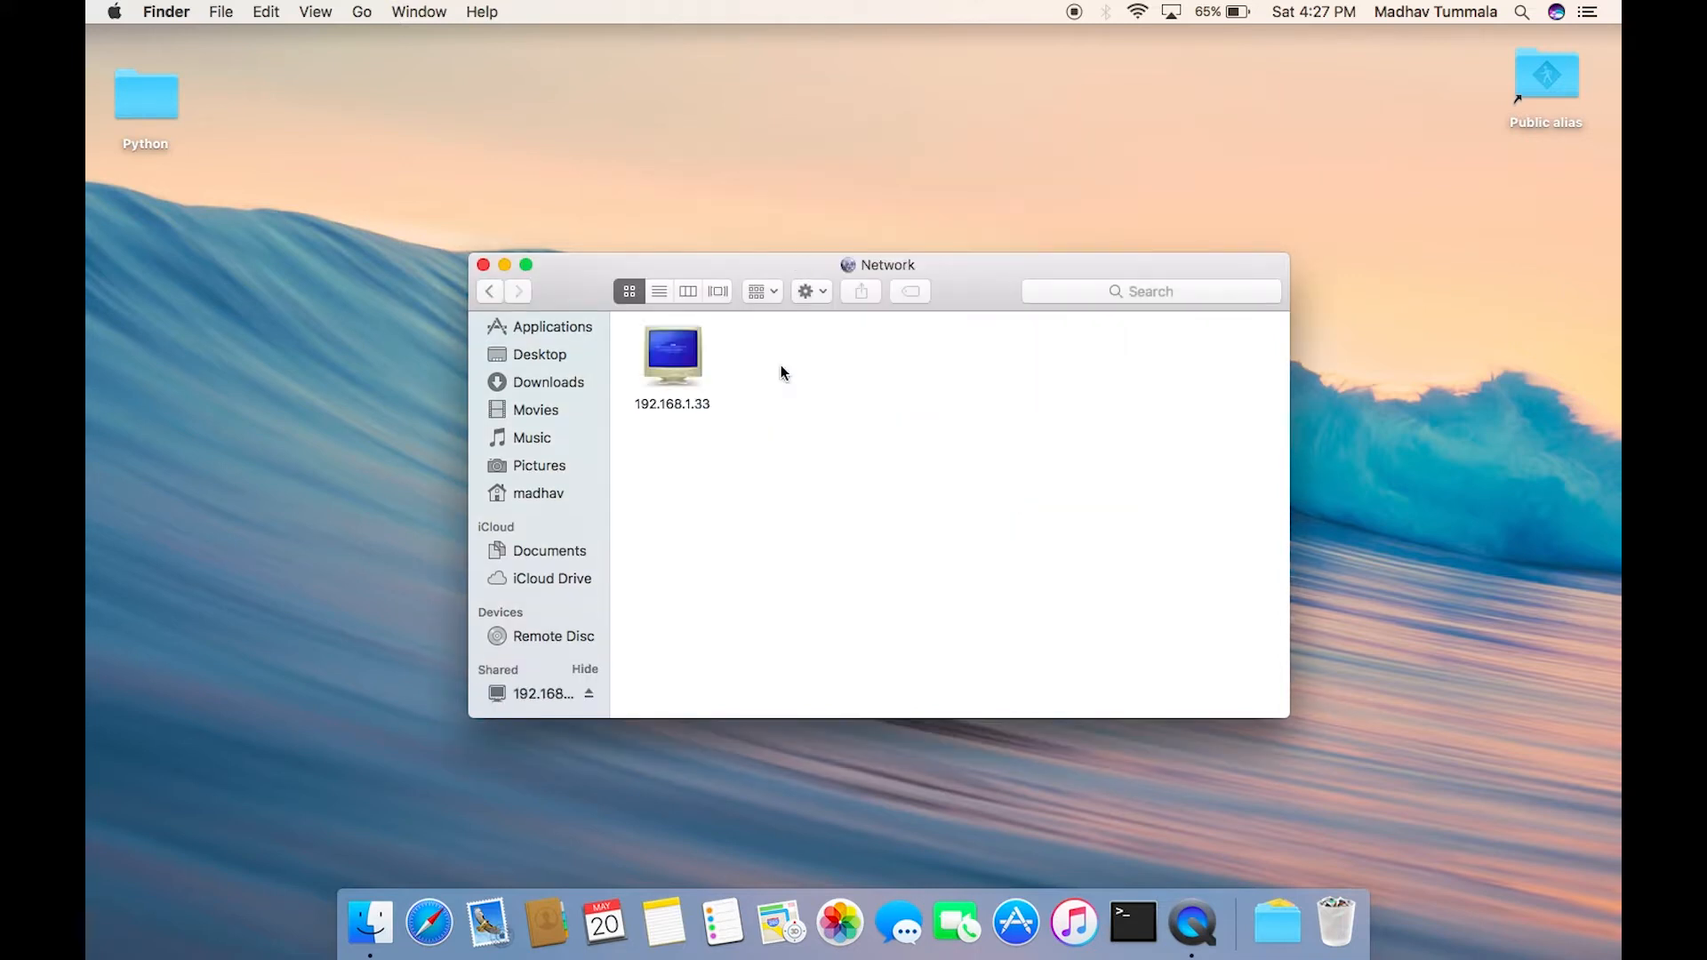
# Step: Open 192.168.1.33 to view its Downloads and Users shares, then go back
pyautogui.doubleClick(679, 359)
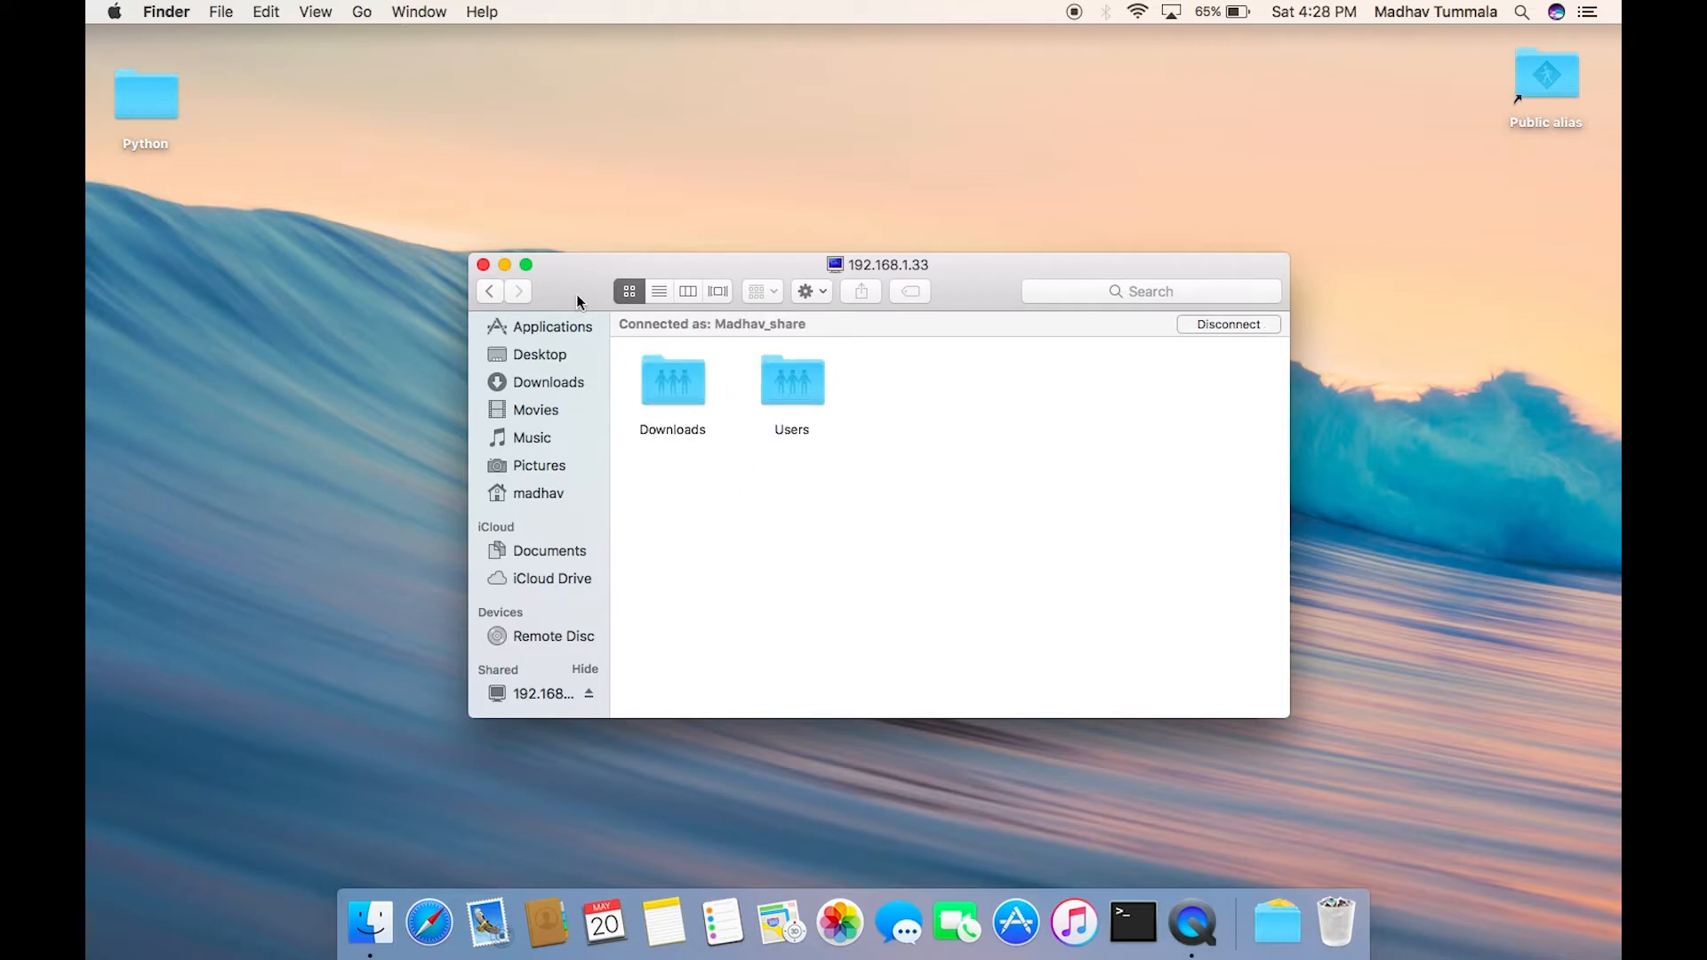
pyautogui.click(489, 292)
pyautogui.click(489, 296)
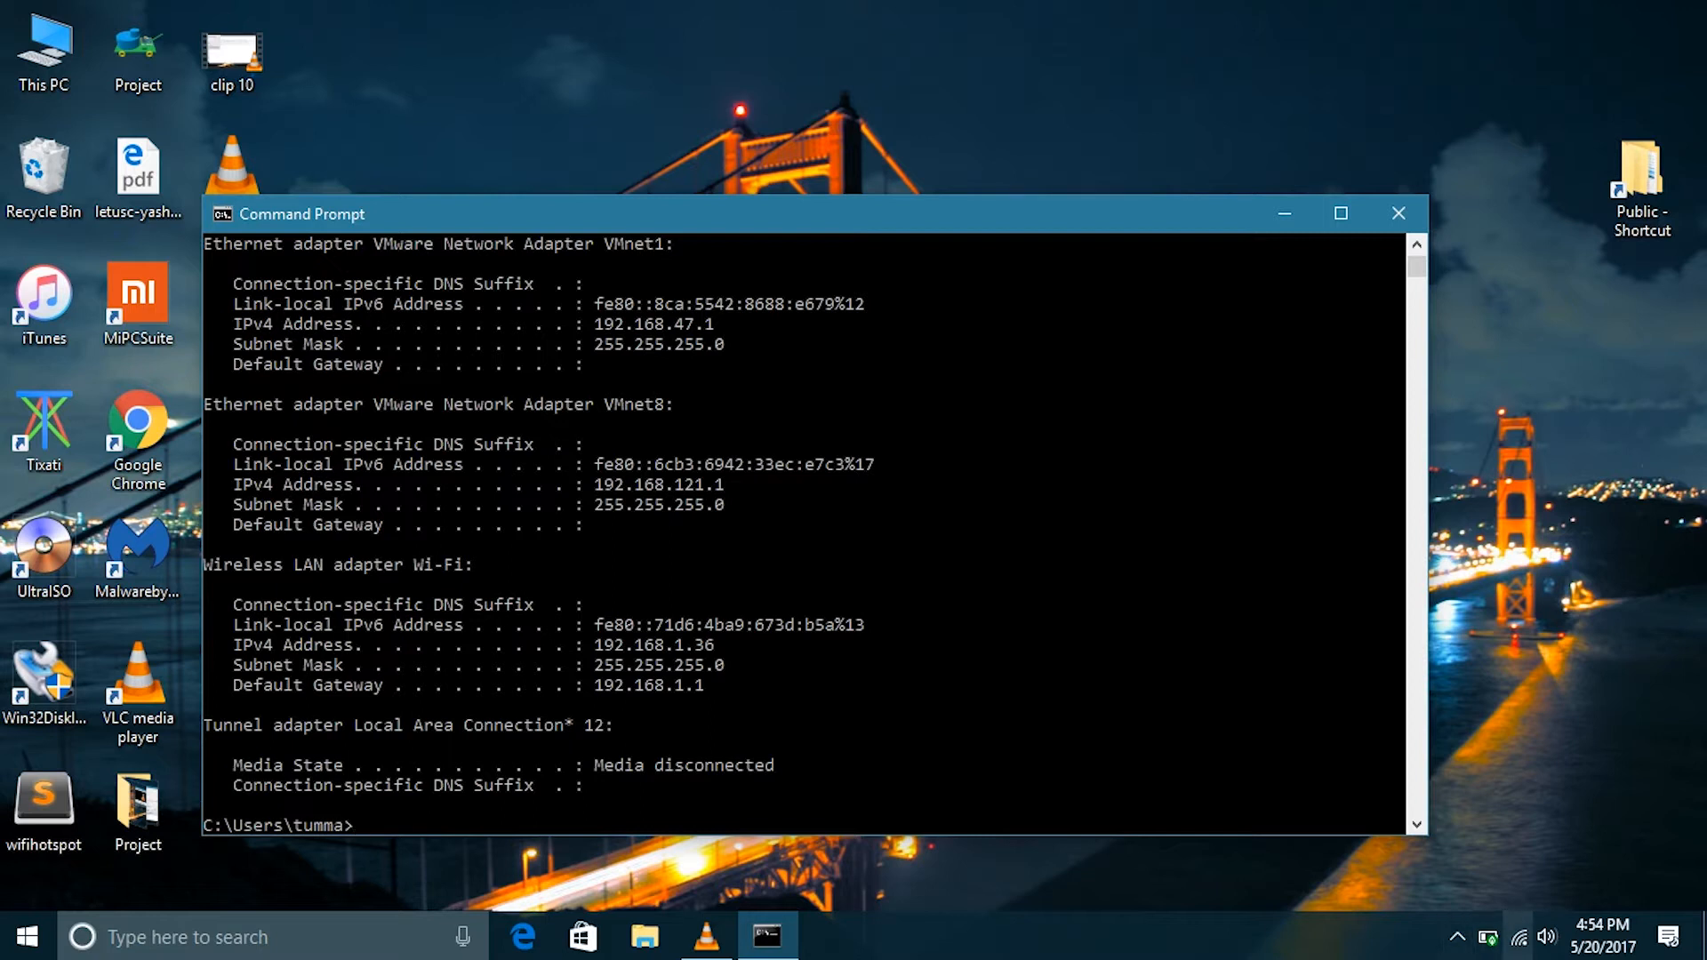
# Step: Open the Wi-Fi adapter's Internet Protocol Version 4 (TCP/IPv4) properties via Network and Sharing Center
pyautogui.rightClick(1519, 937)
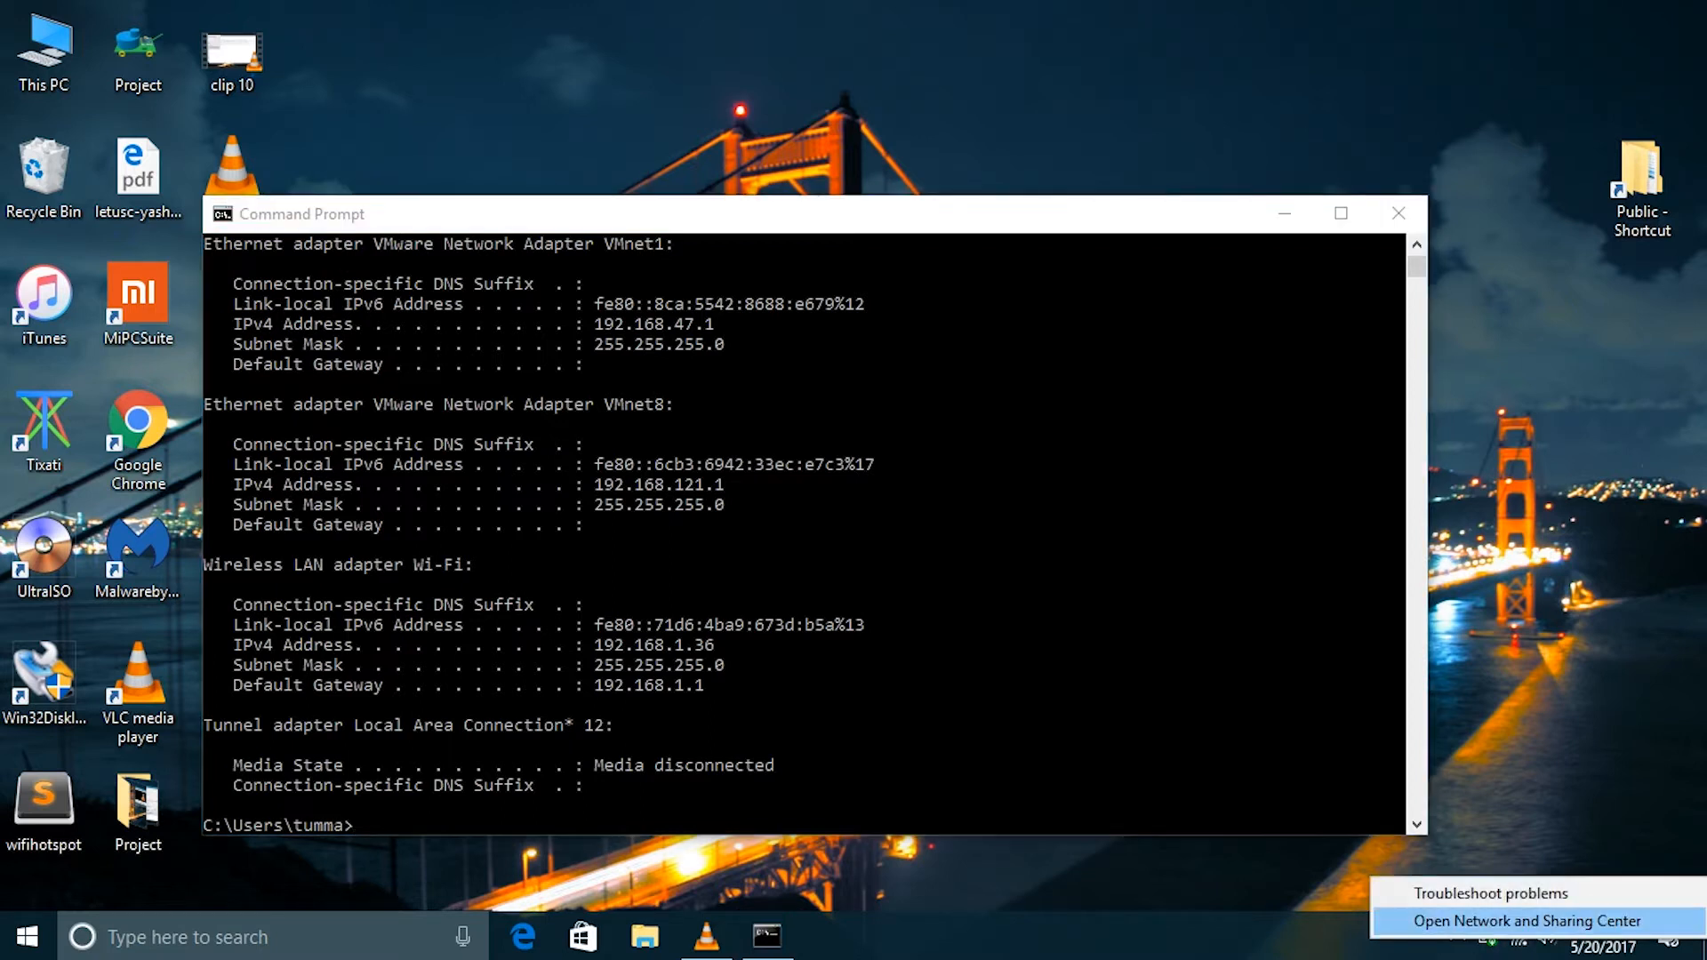
pyautogui.click(1524, 914)
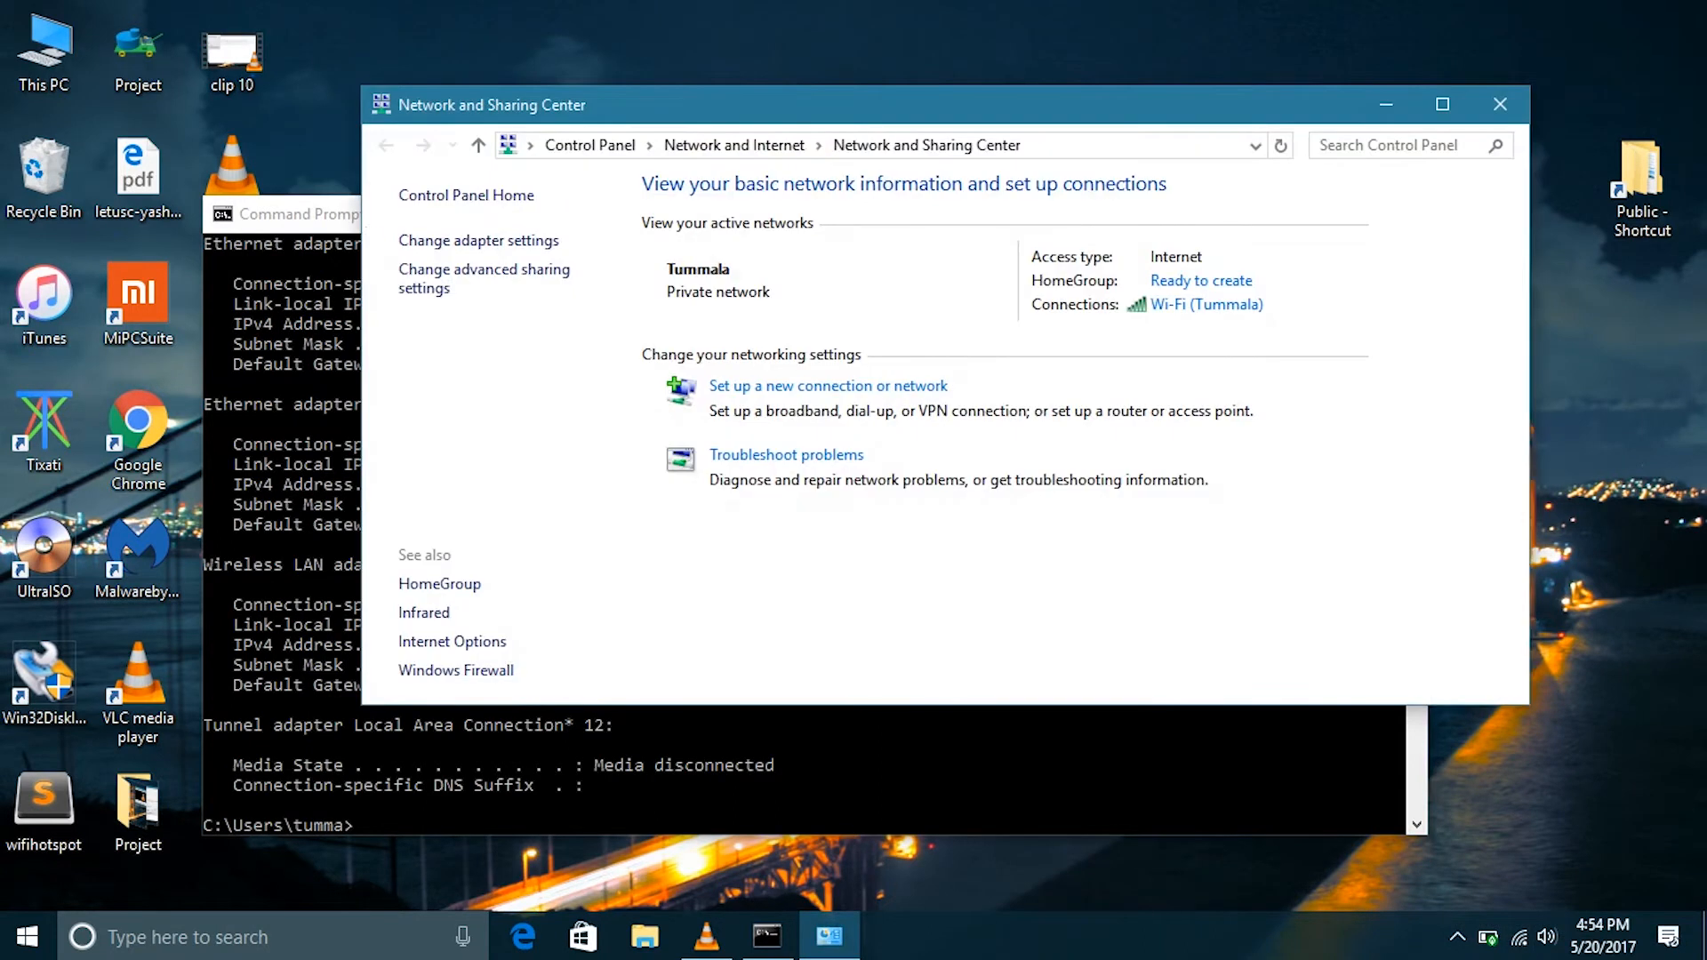
pyautogui.click(478, 240)
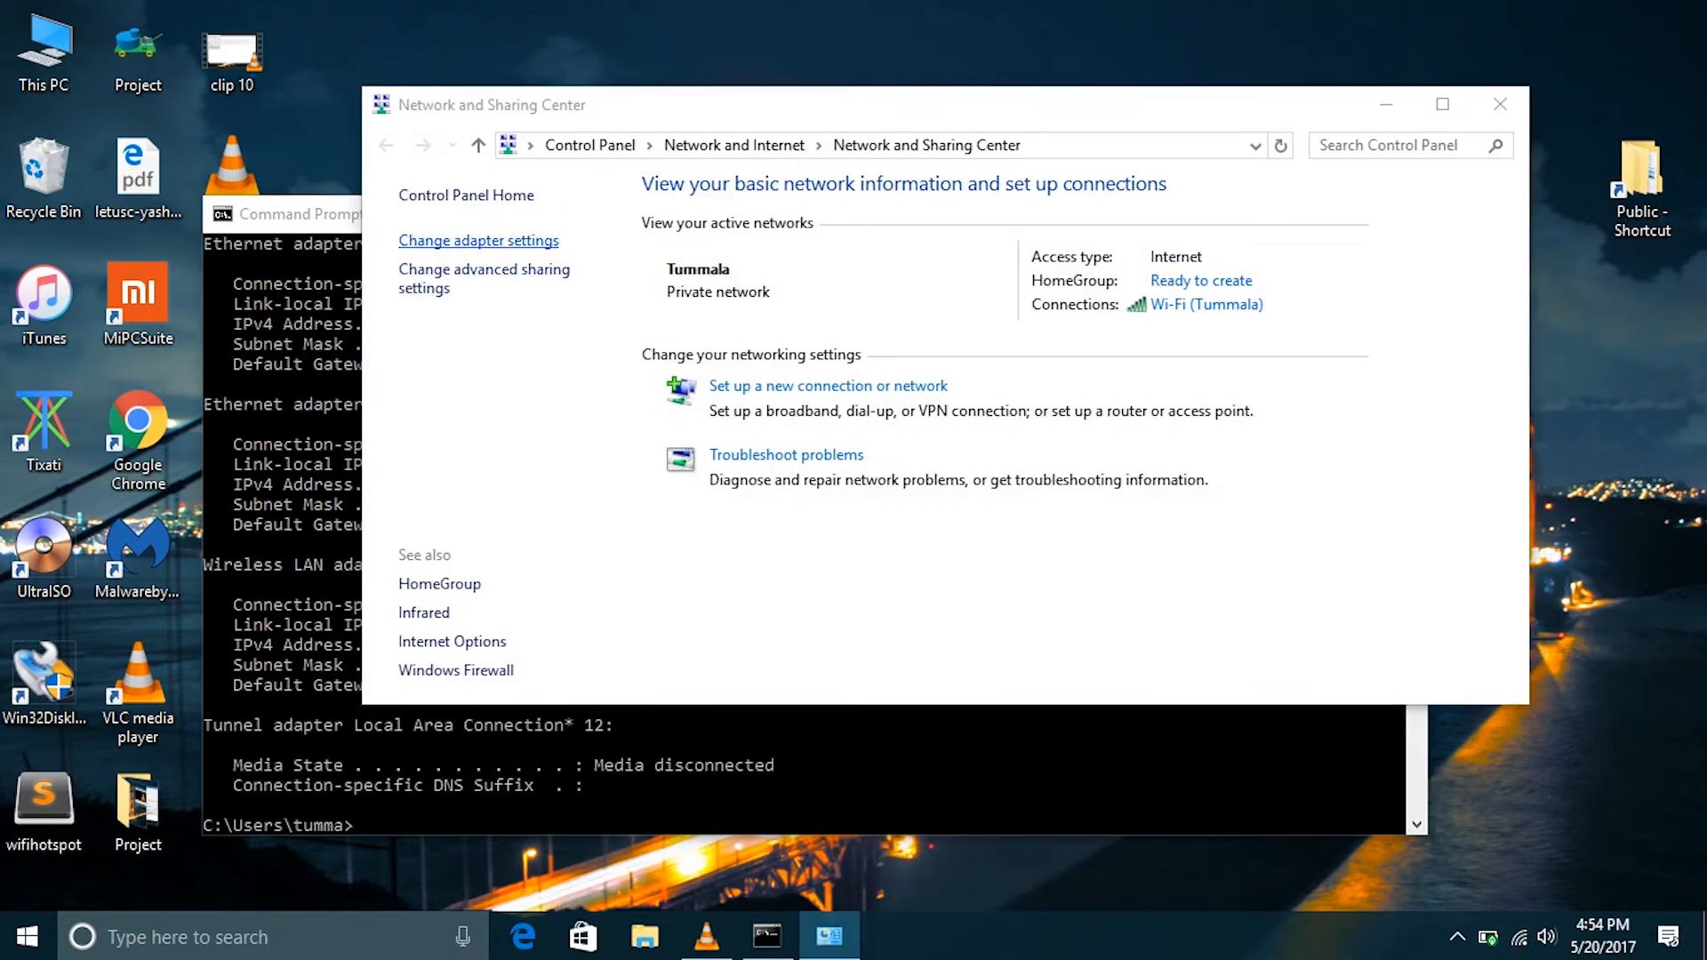
pyautogui.rightClick(574, 365)
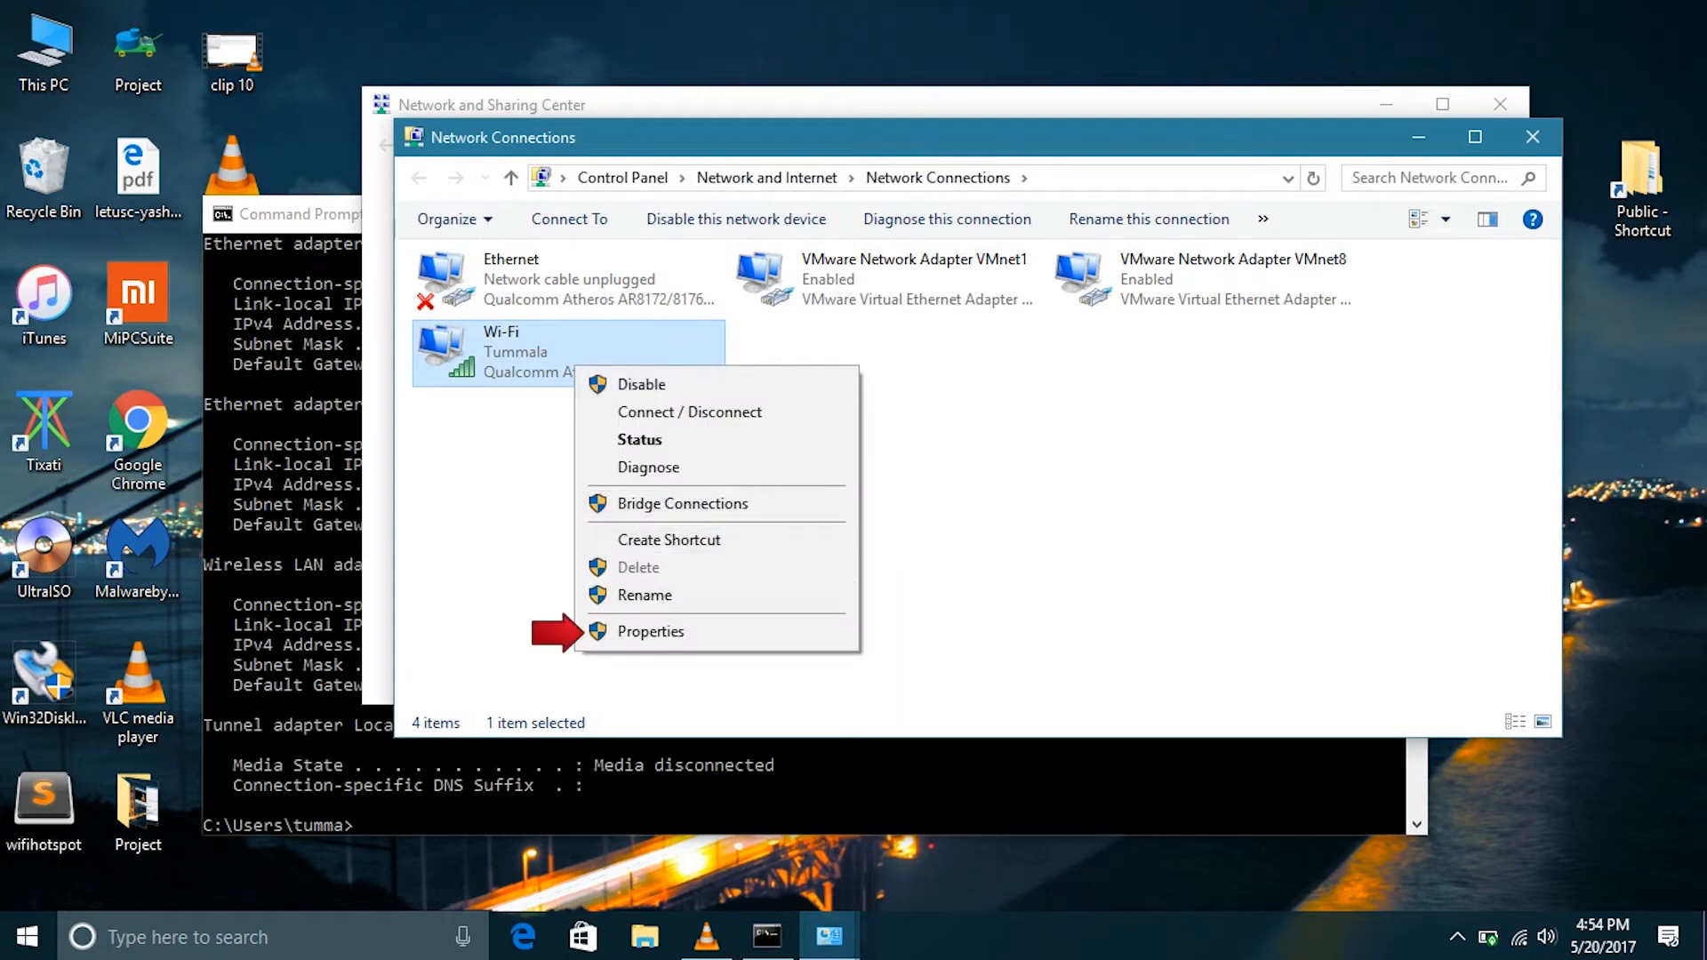
pyautogui.click(651, 631)
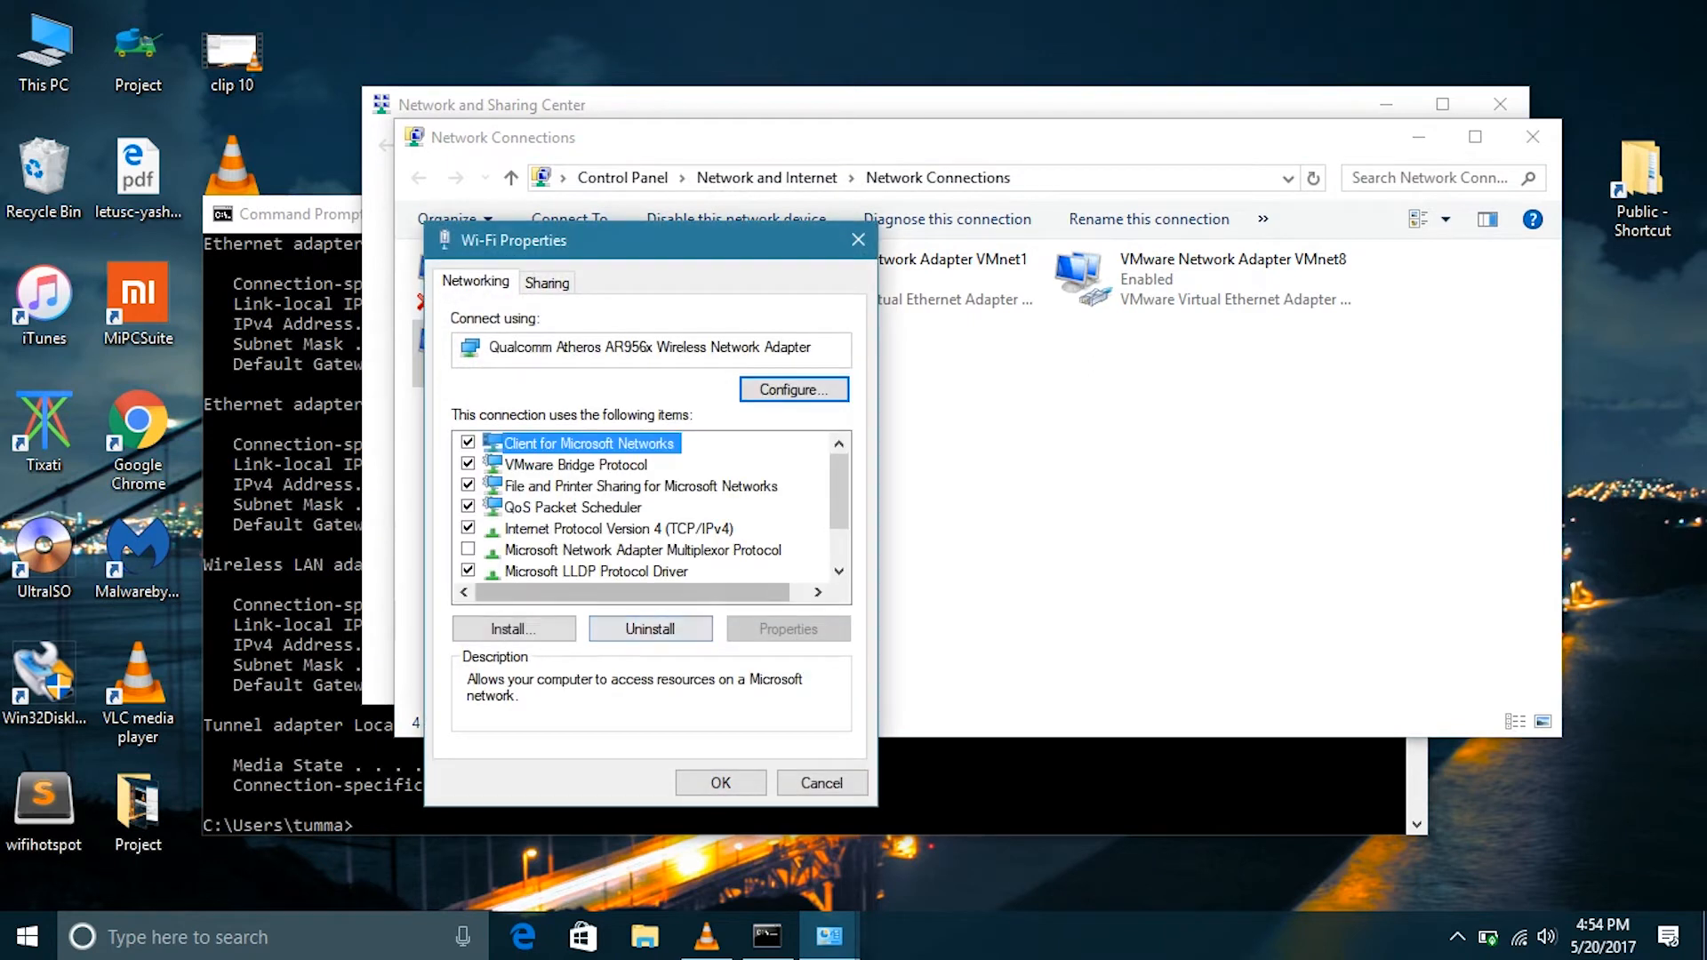
pyautogui.click(618, 529)
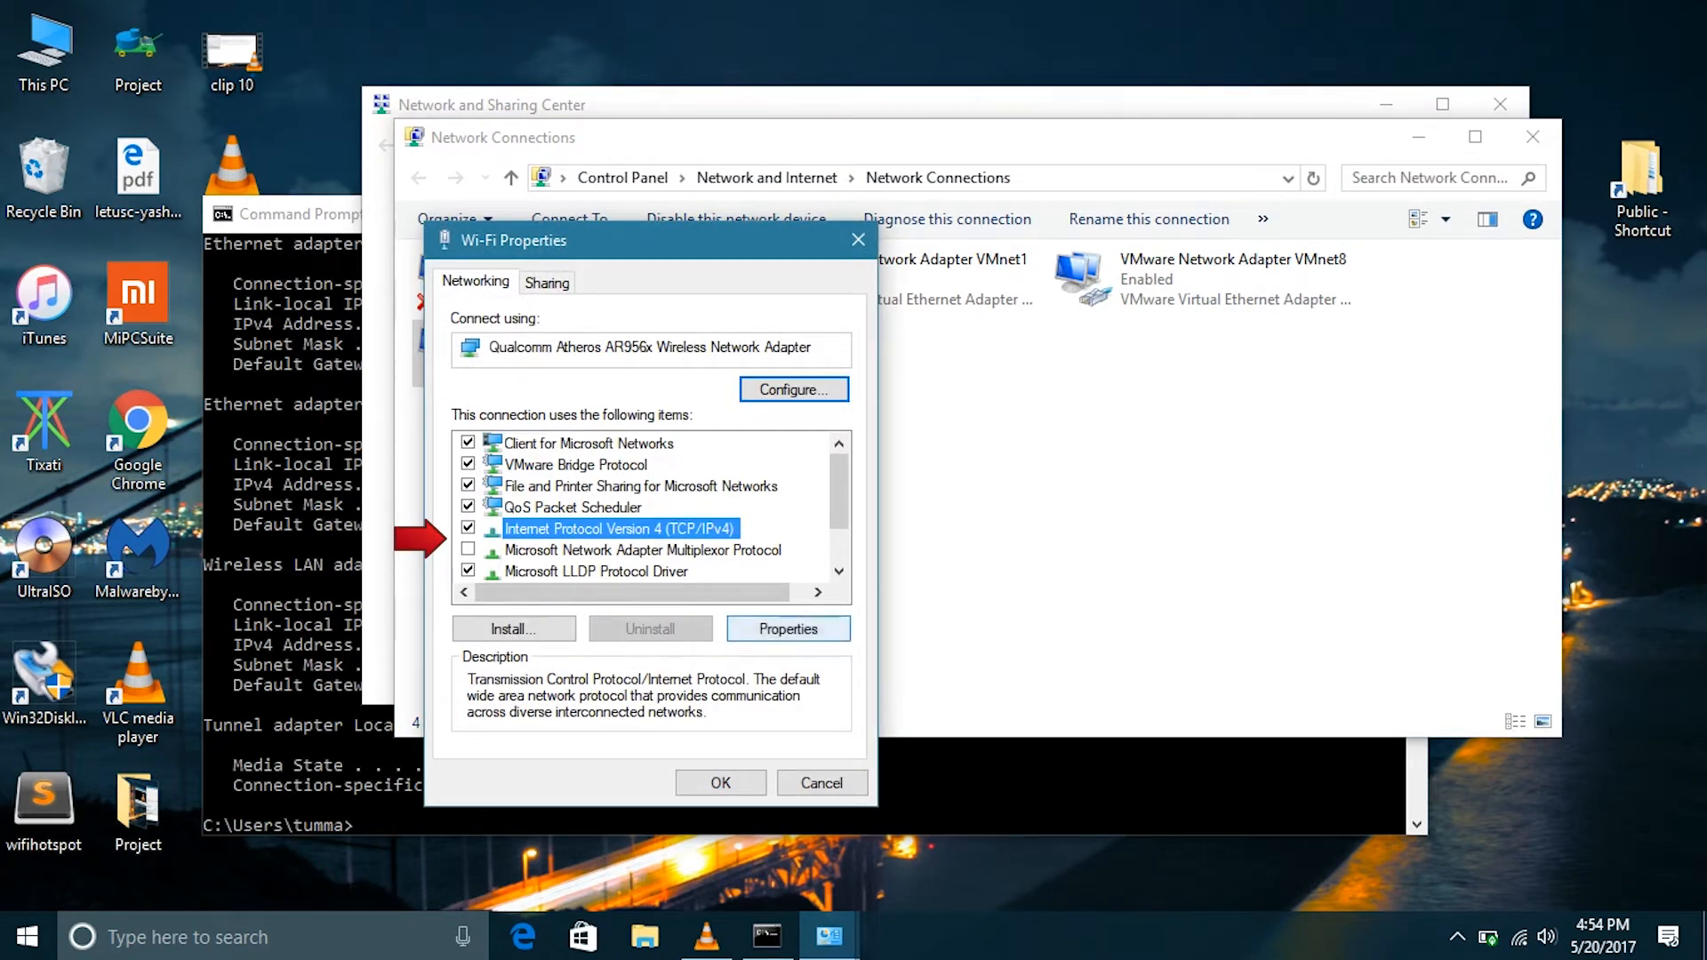
pyautogui.click(788, 629)
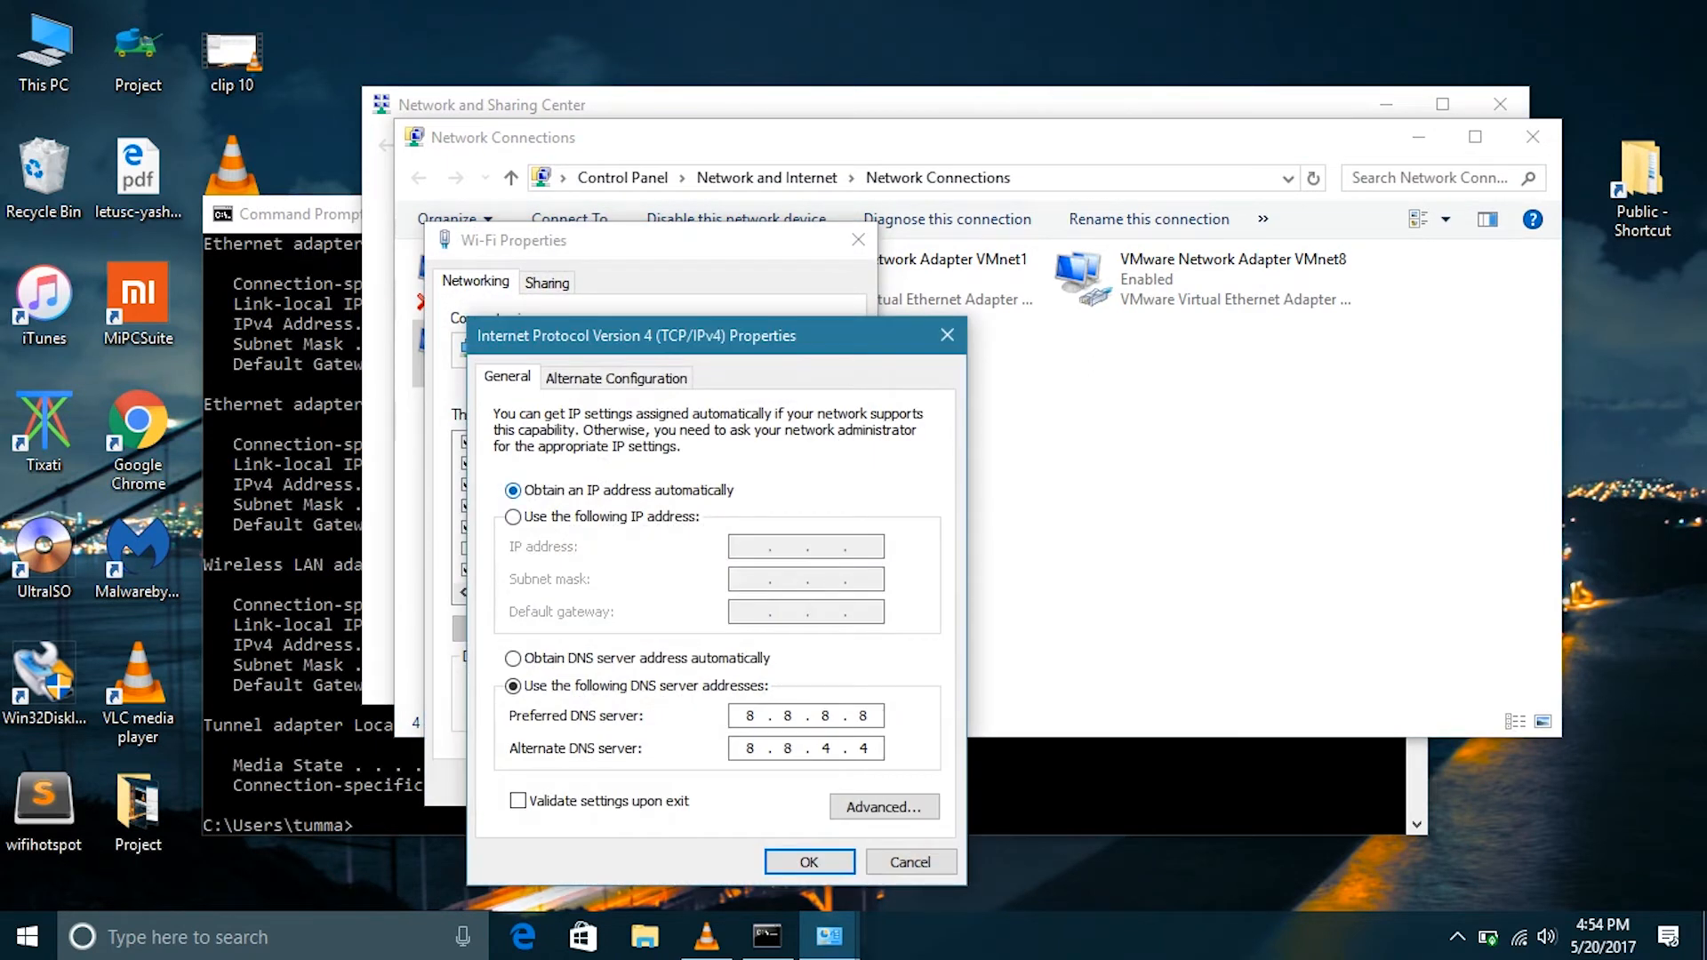
# Step: Set Wi-Fi IPv4 to static 192.168.1.01 with subnet mask 255.255.255.0, then save and close
pyautogui.click(514, 518)
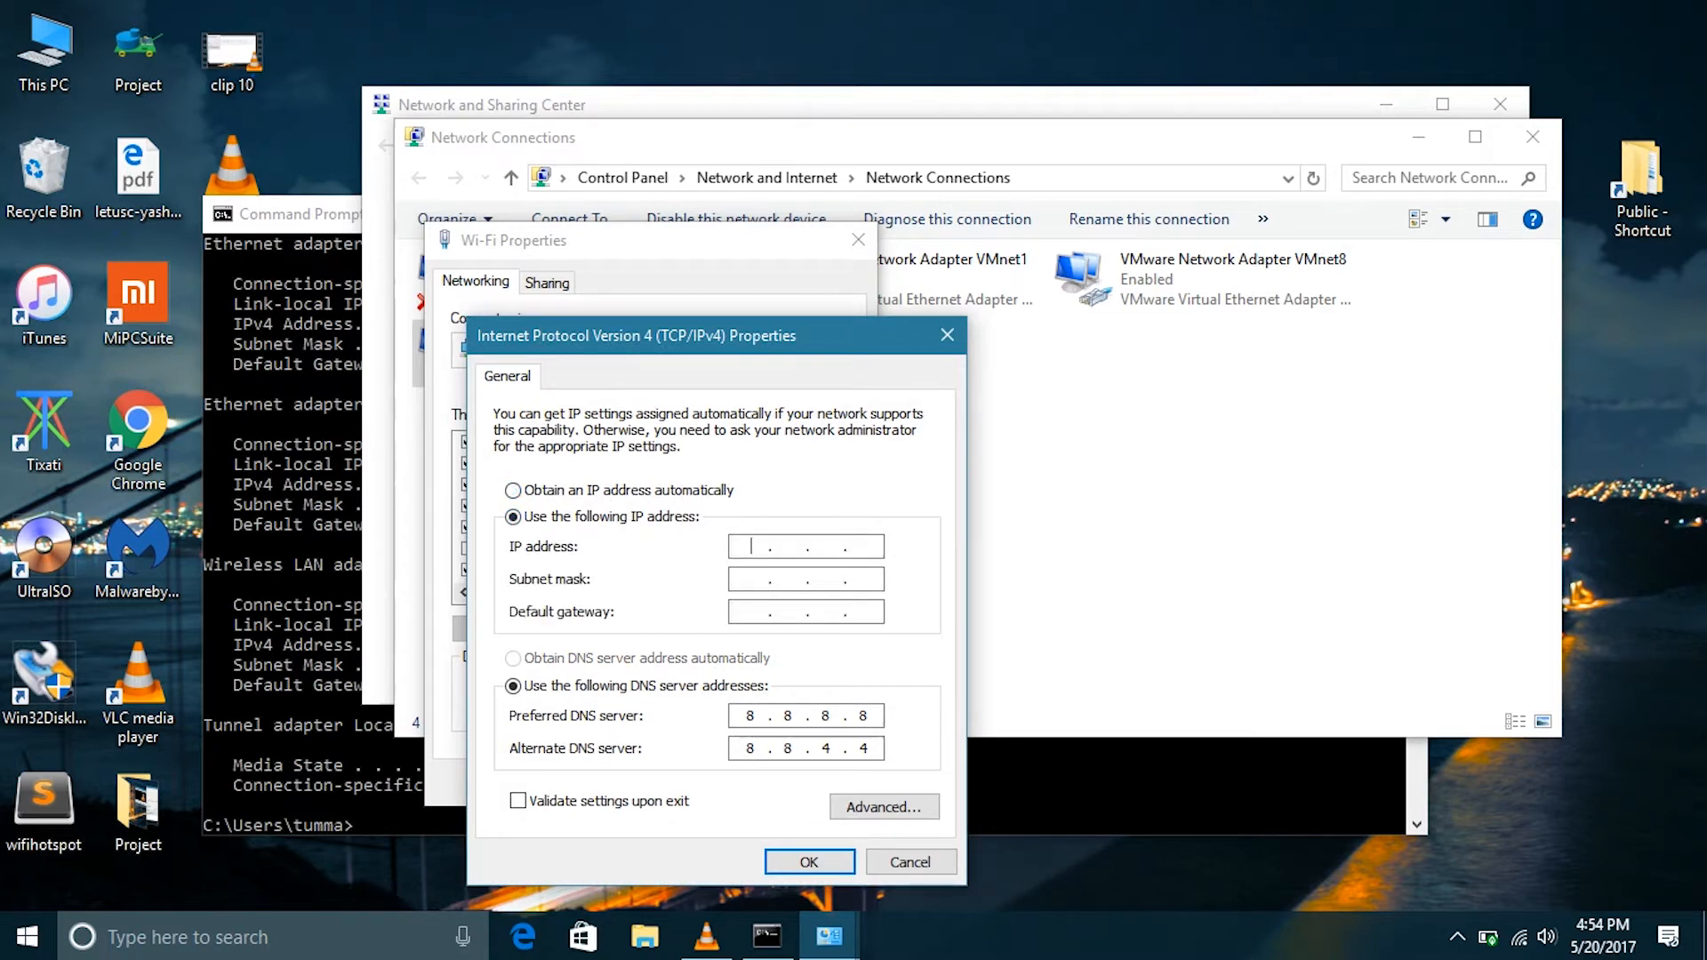
pyautogui.write('192 . 168 . 1')
pyautogui.write('.1')
pyautogui.click(745, 579)
pyautogui.write('01')
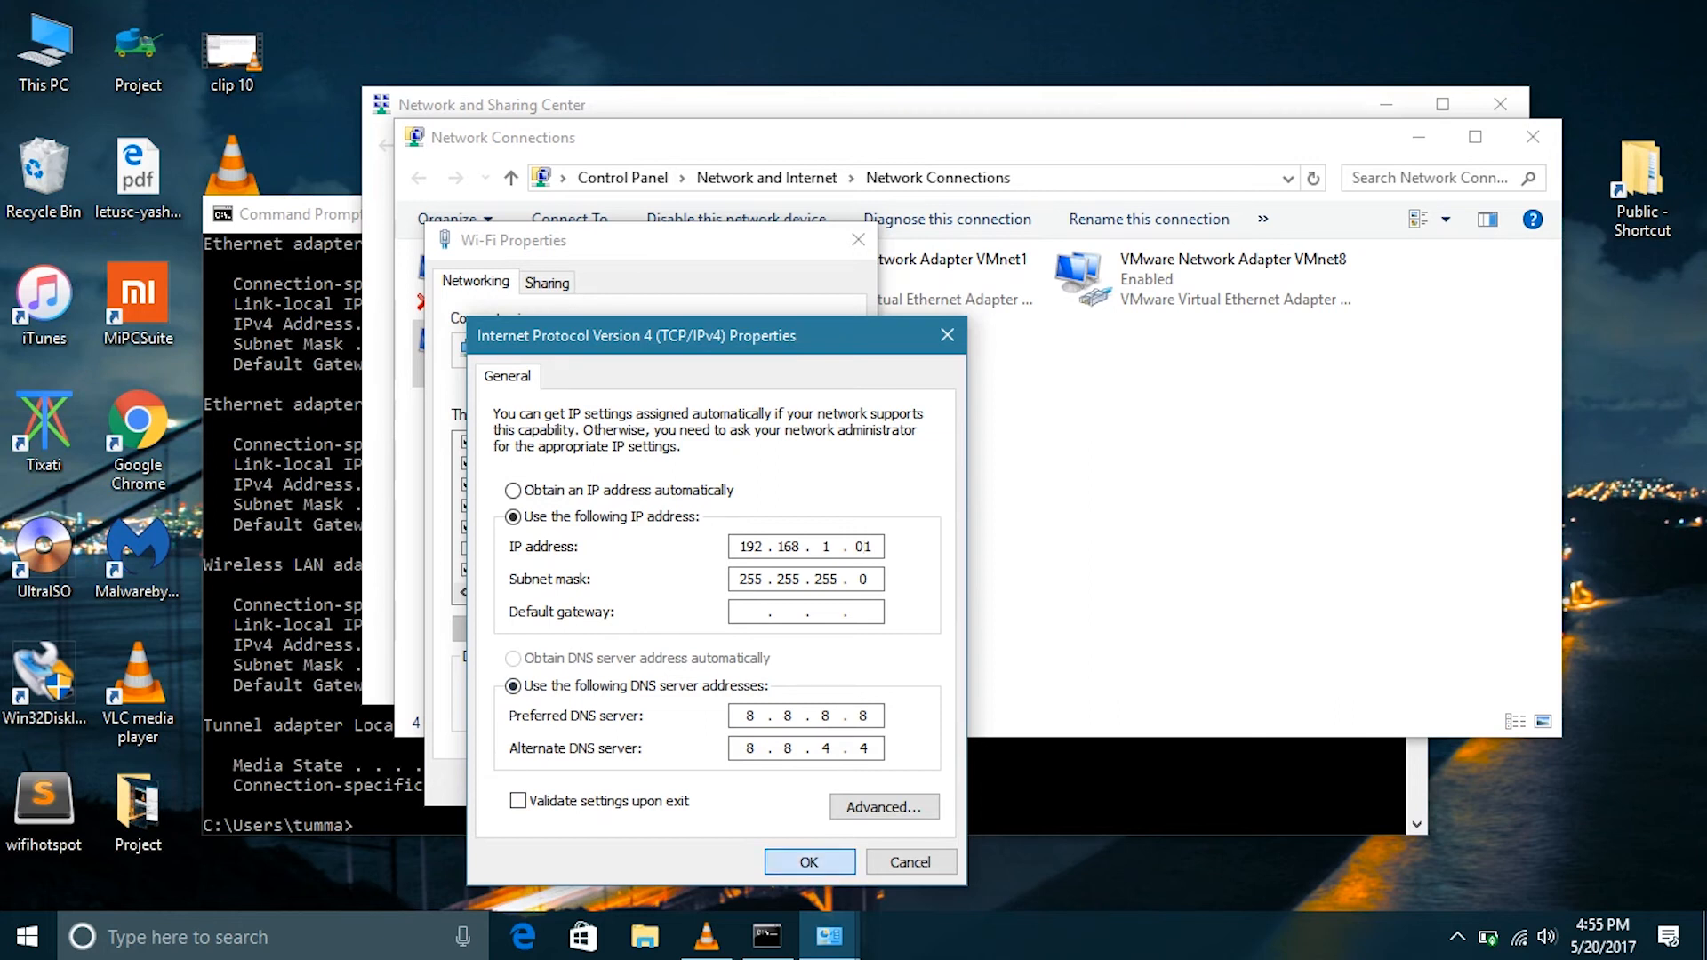
pyautogui.click(810, 861)
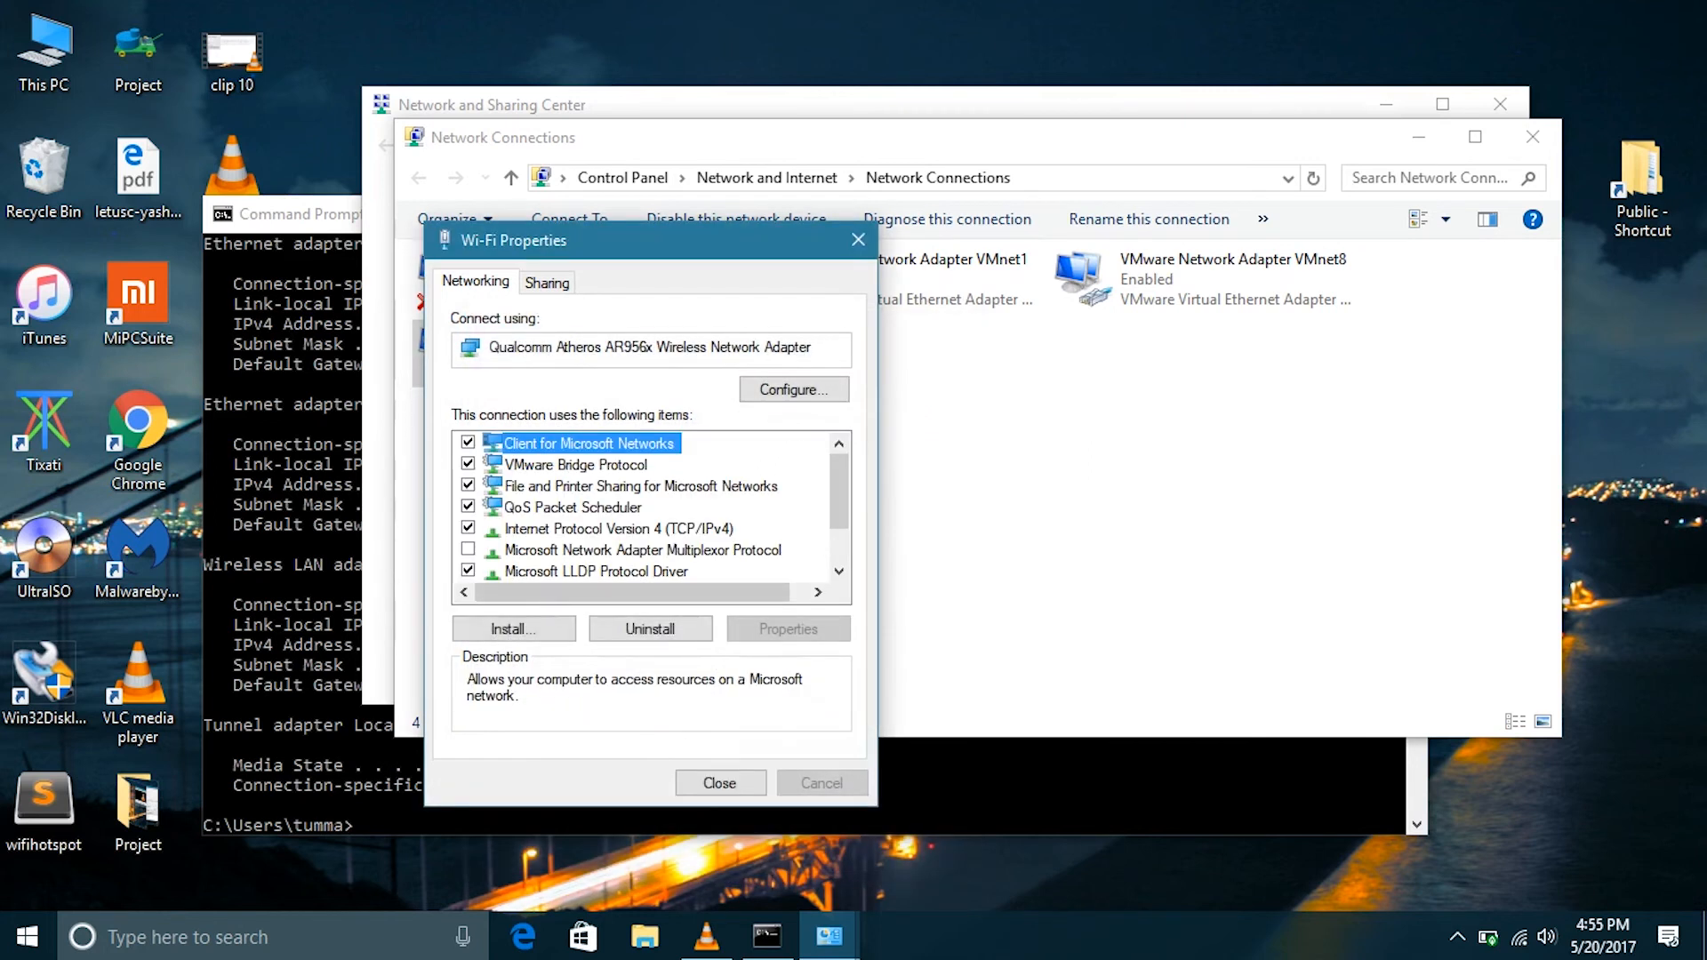
pyautogui.click(720, 783)
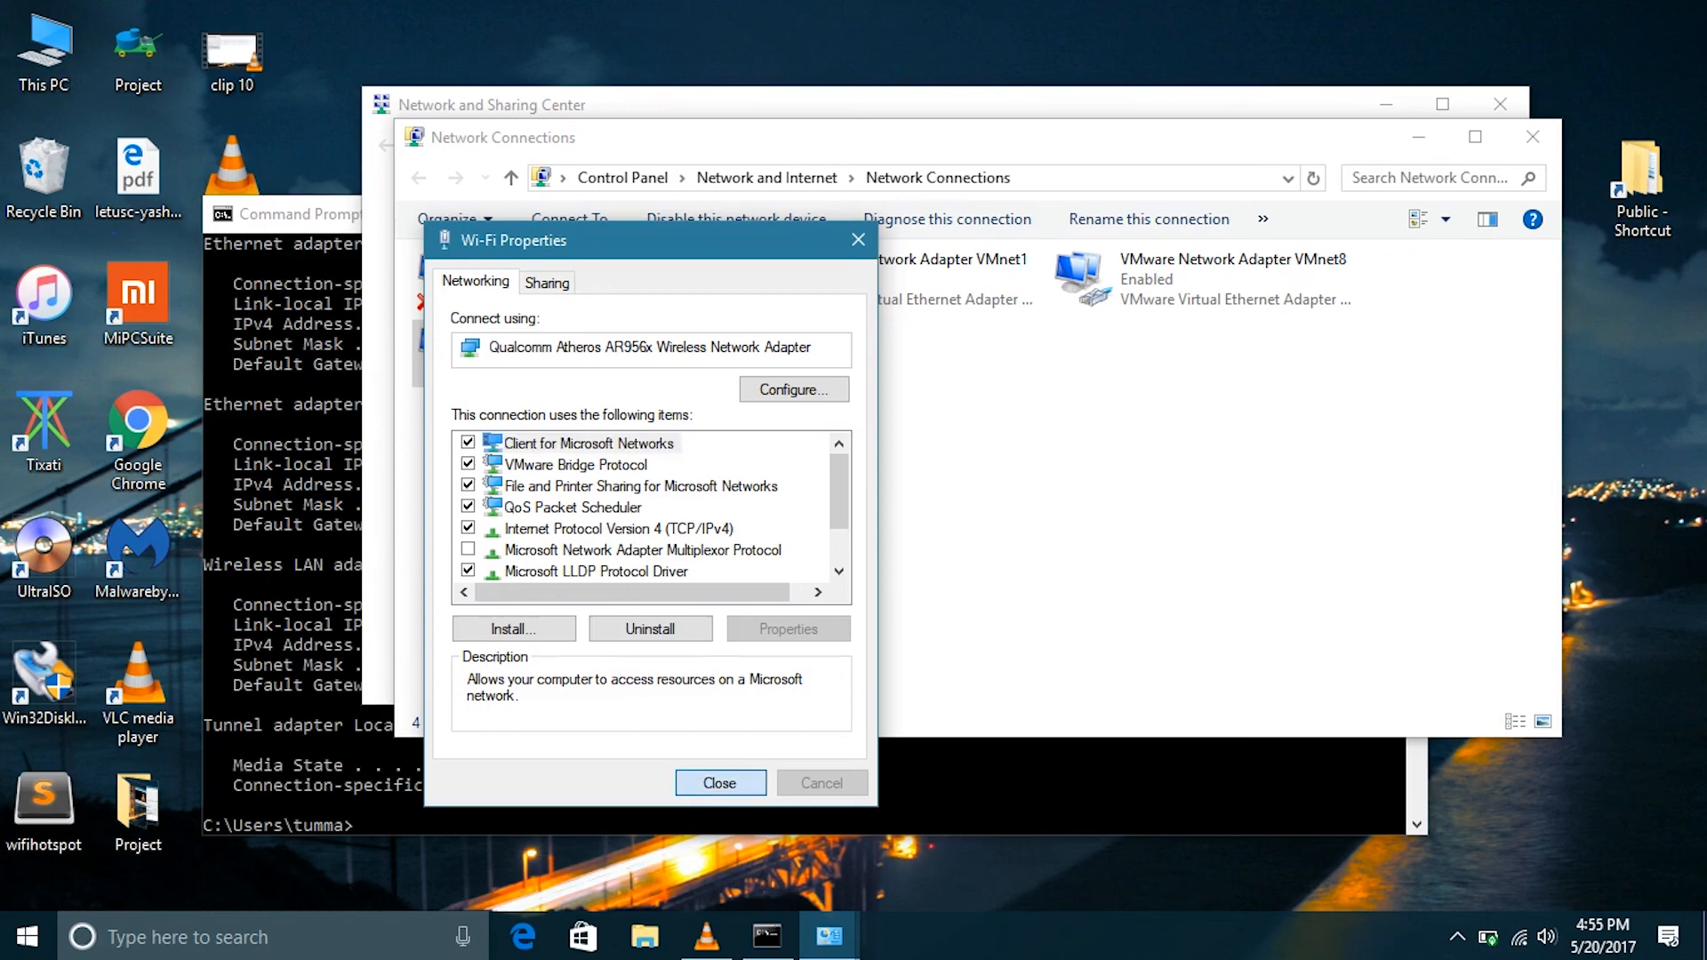